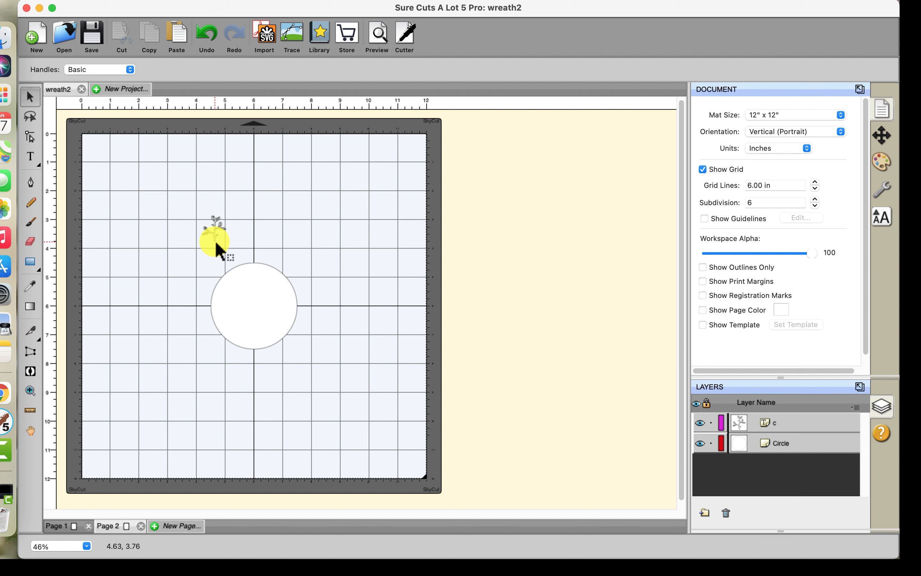
Step: Open the sprig character for text editing to examine its font settings
left_click(24, 157)
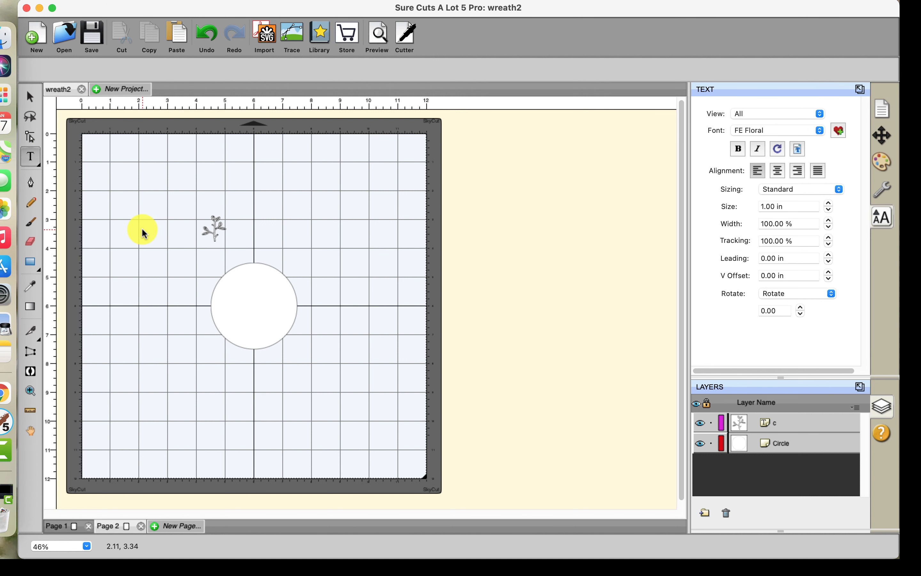
left_click(224, 232)
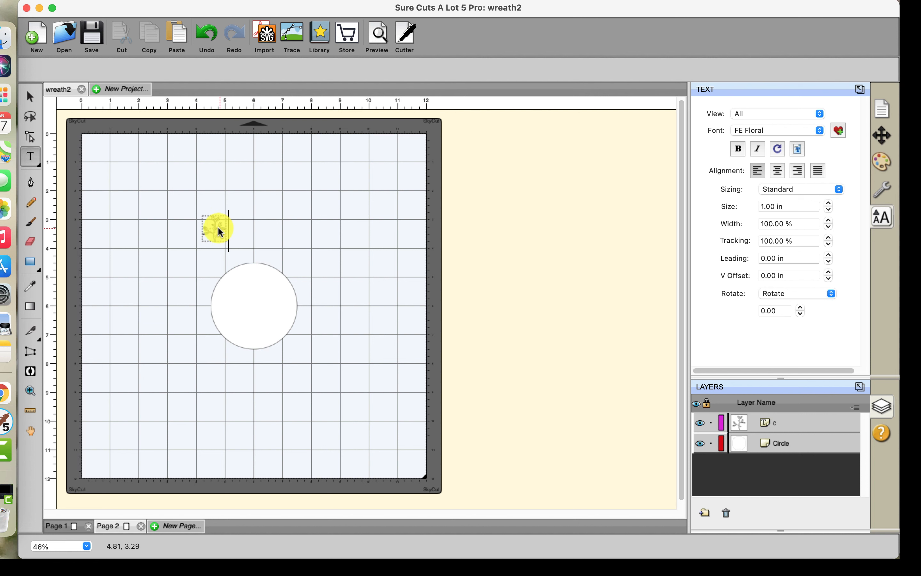
left_click(30, 97)
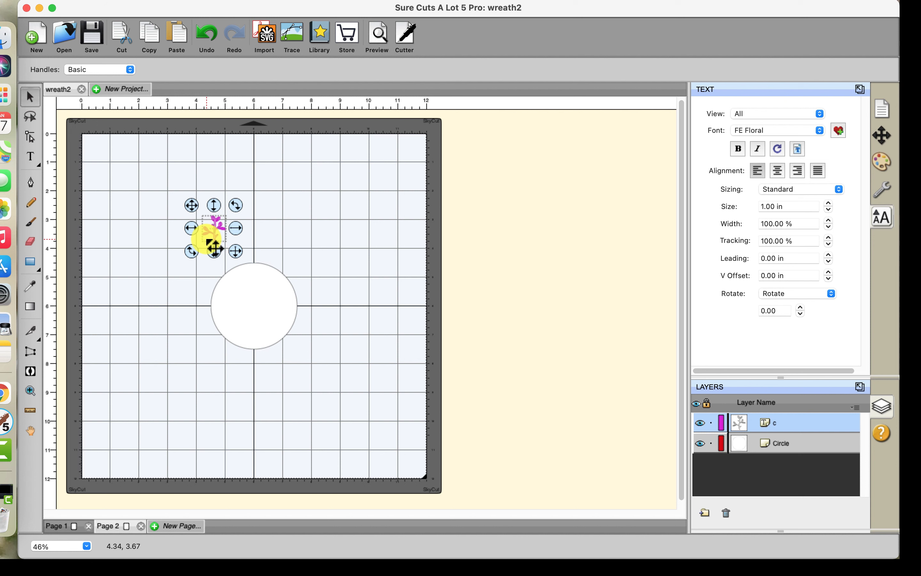
Step: Duplicate the floral sprig seven times
key("super+d")
key("super+d")
key("super+d")
key("super+d")
key("super+d")
key("super+d")
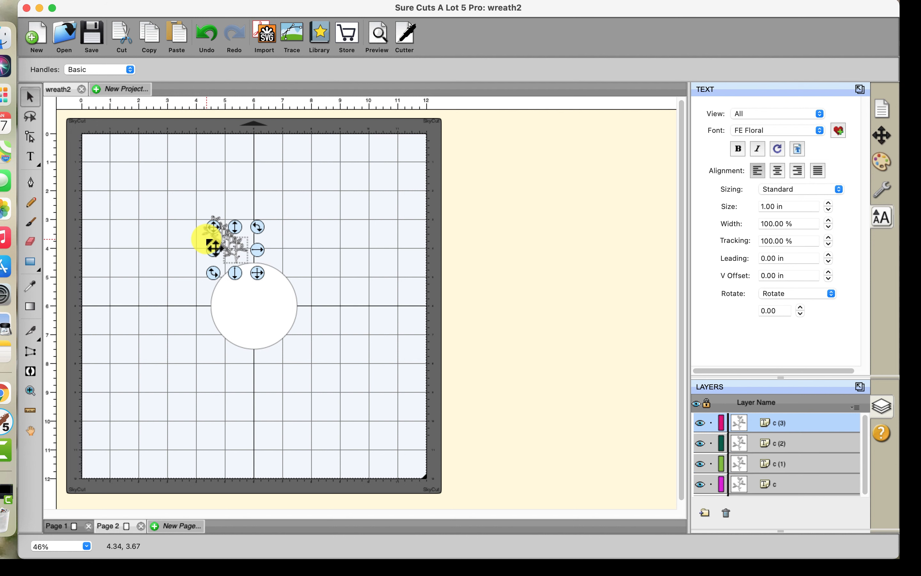
key("super+d")
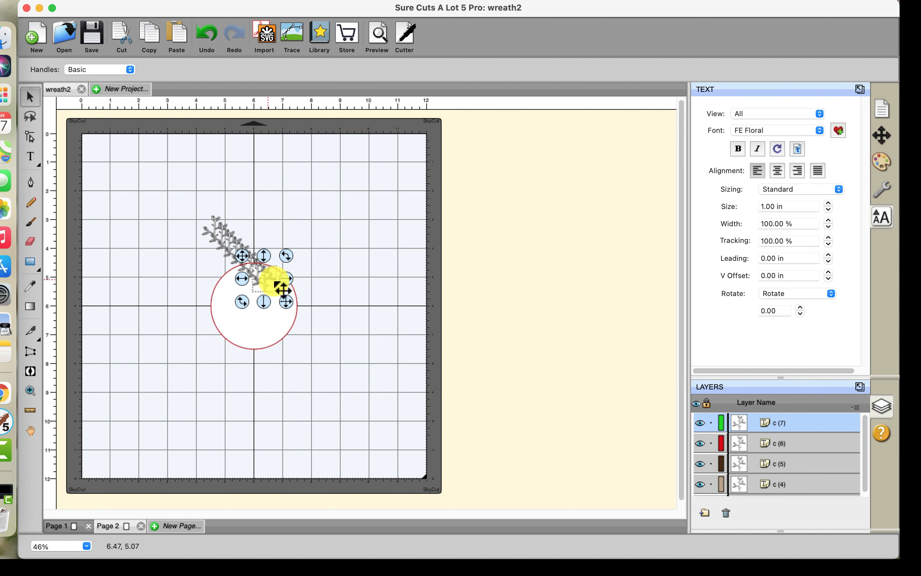
Step: Move four sprigs out of the overlapping stack into a row above the circle, between about 2 and 5.5 inches across
left_click_drag(266, 282, 137, 209)
left_click_drag(226, 230, 187, 215)
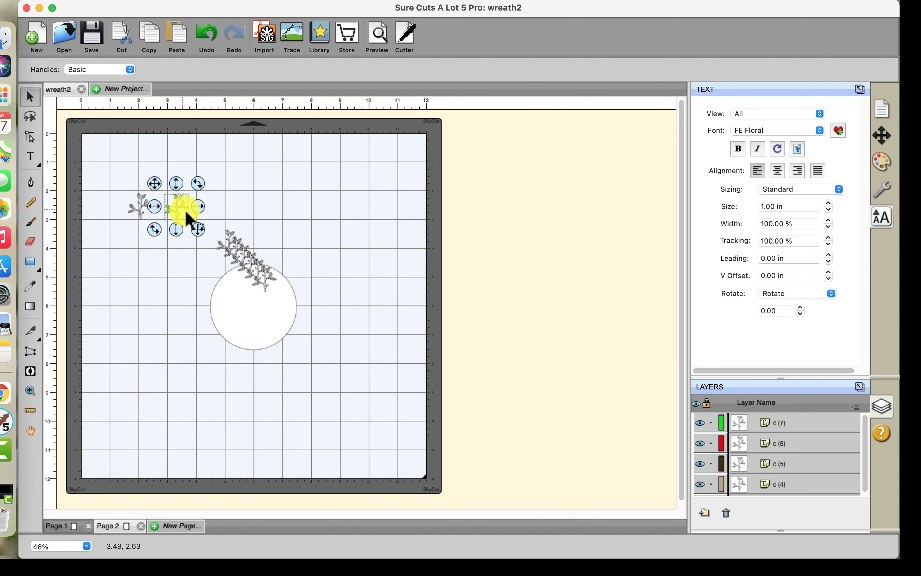
left_click(228, 231)
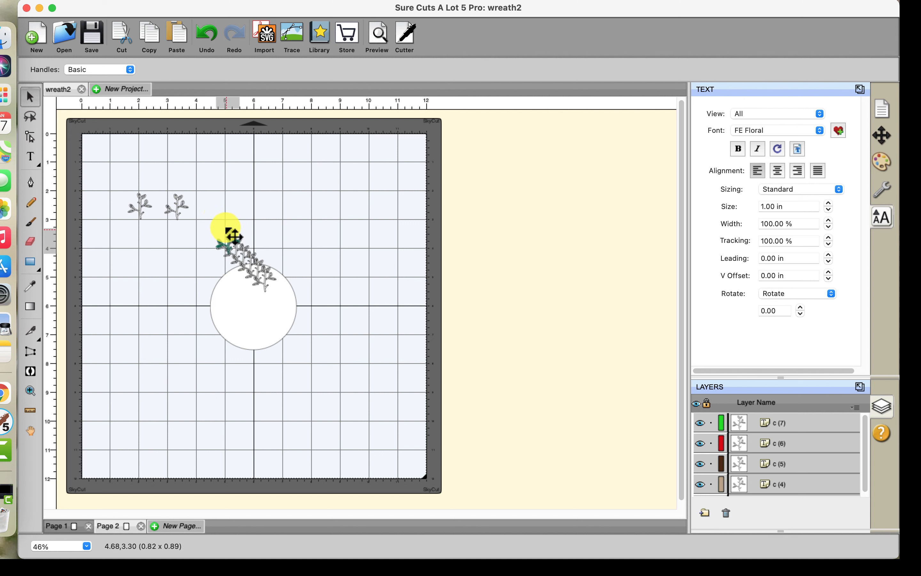
left_click_drag(228, 230, 207, 207)
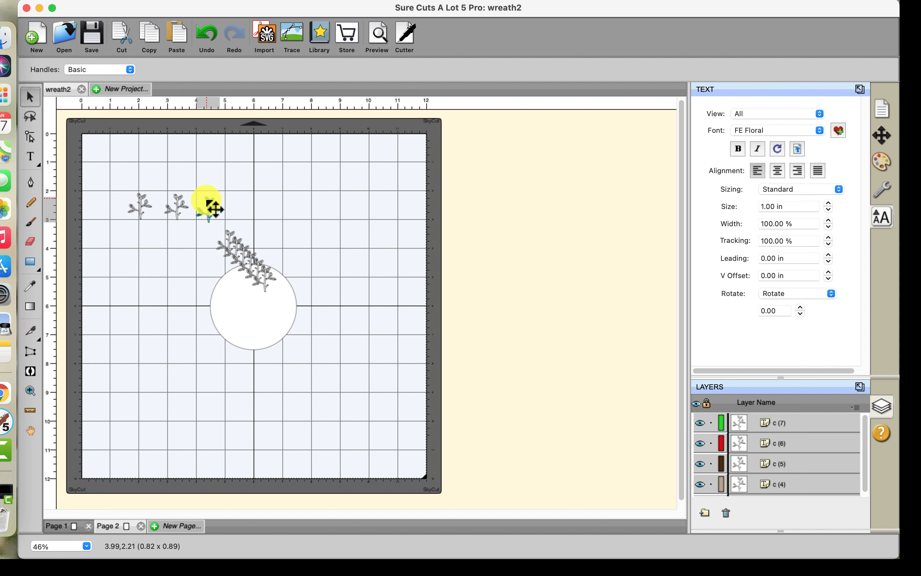
mouse_move(234, 240)
left_mouse_down()
mouse_move(237, 216)
mouse_move(235, 242)
left_mouse_up()
left_click(237, 243)
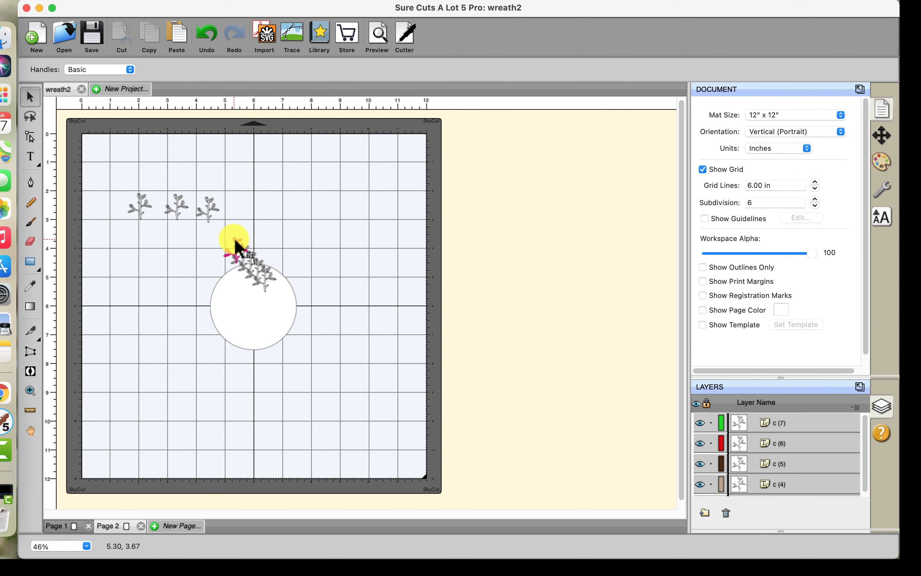
left_click_drag(238, 246, 244, 208)
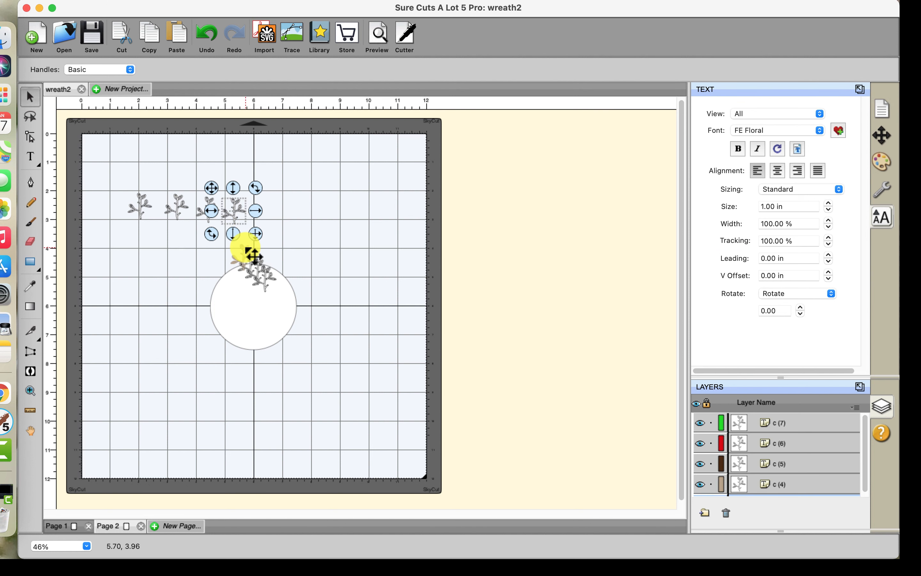
Step: Extend the row above the circle with the remaining four sprigs, spacing them out to about the 10-inch mark
left_click(246, 252)
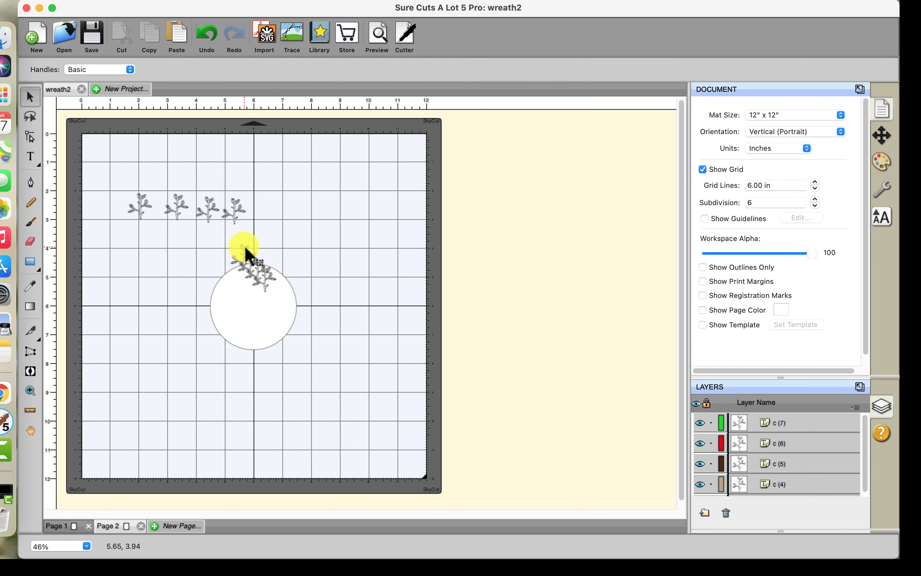
left_click_drag(246, 252, 269, 208)
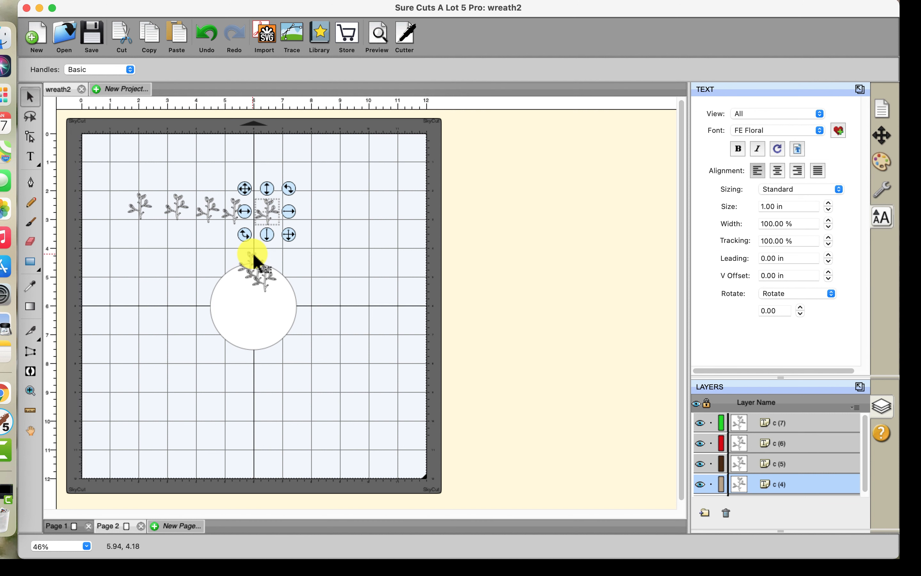
left_click(262, 255)
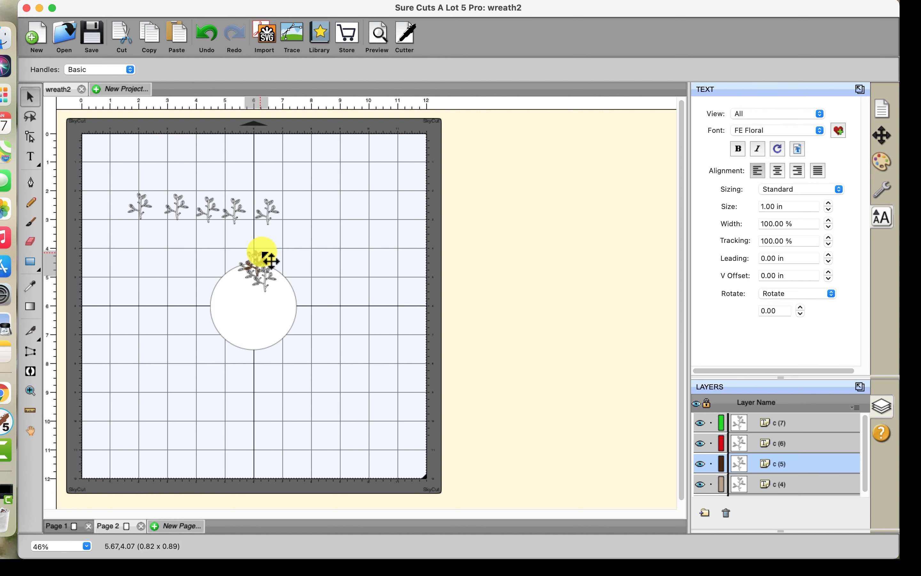
left_click_drag(263, 253, 304, 210)
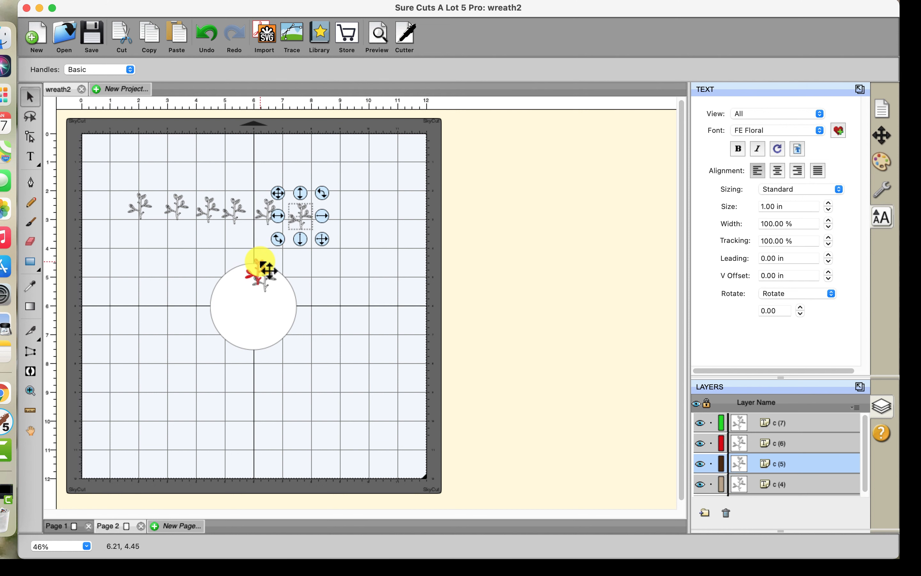
left_click_drag(266, 268, 340, 209)
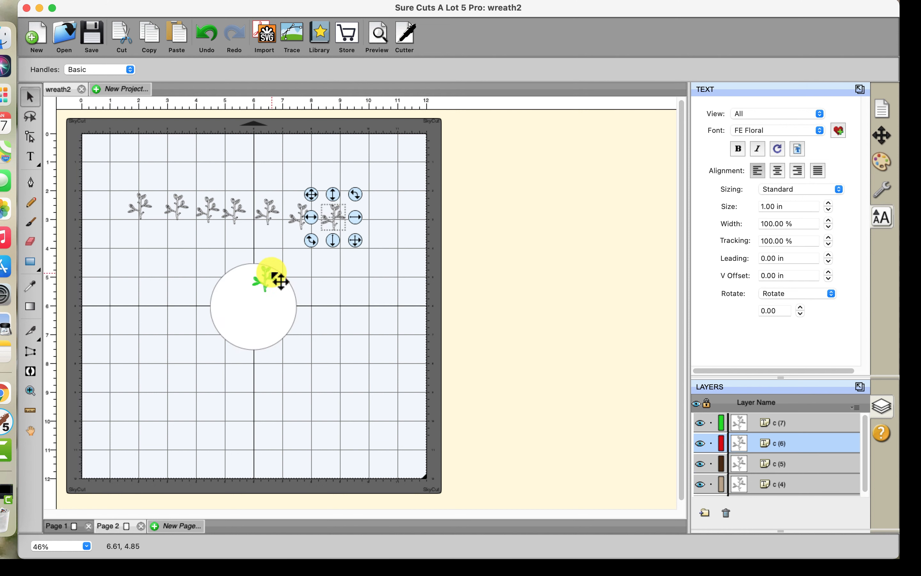
left_click_drag(263, 272, 371, 219)
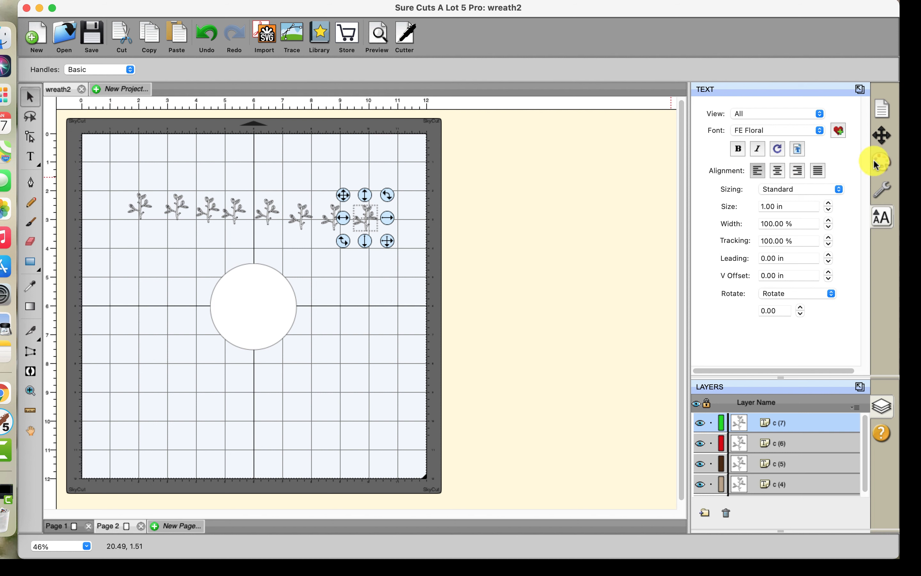
left_click(881, 144)
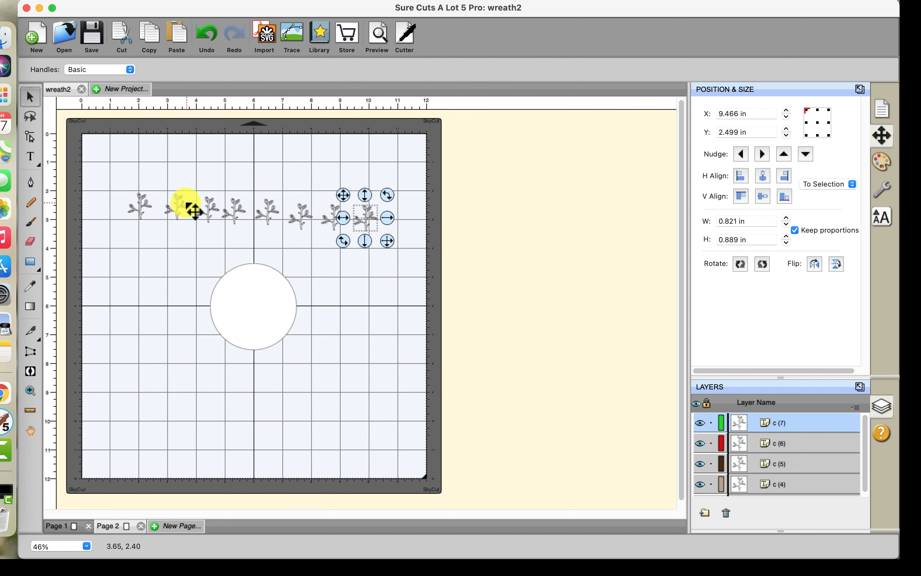
left_click(384, 266)
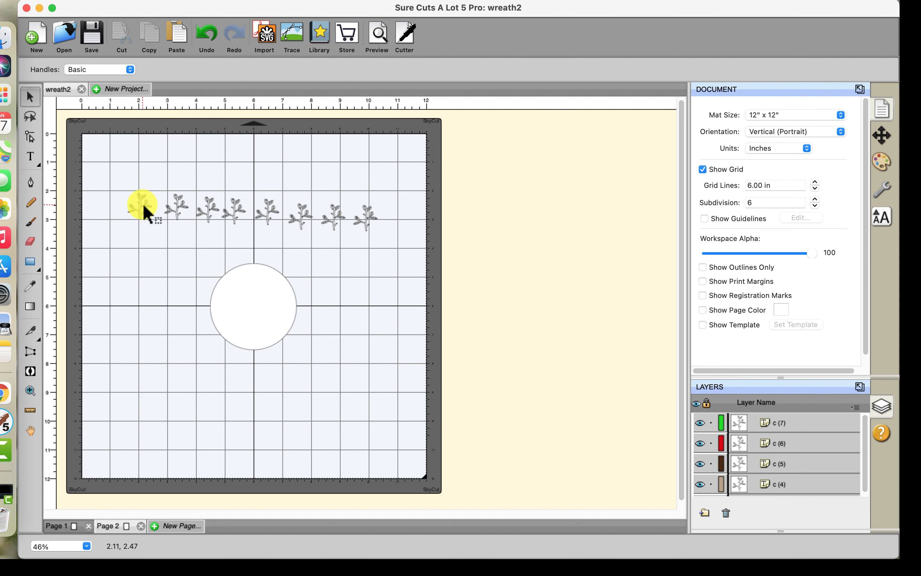
Step: Place the first sprig of the row on the circle's upper-left edge, rotated about 18 degrees
left_click(151, 214)
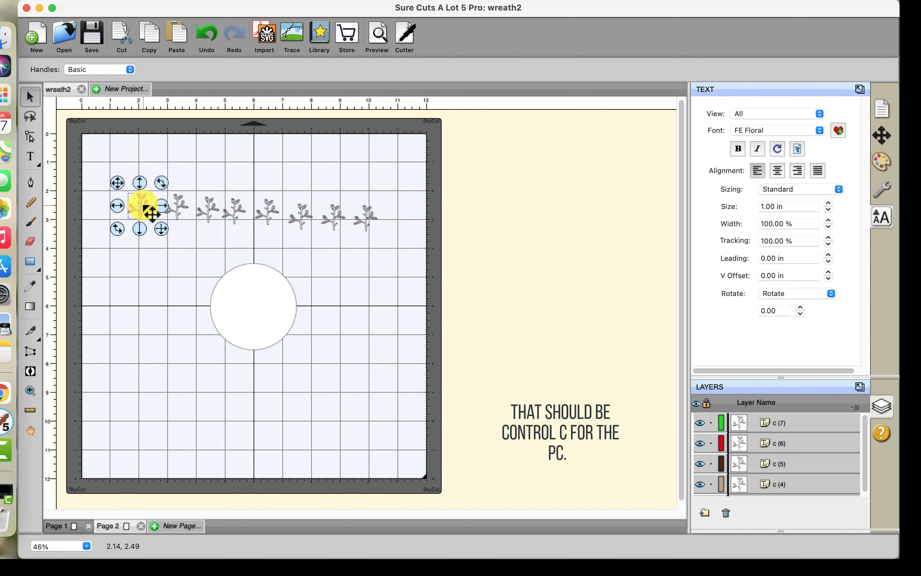
left_click_drag(151, 214, 247, 263)
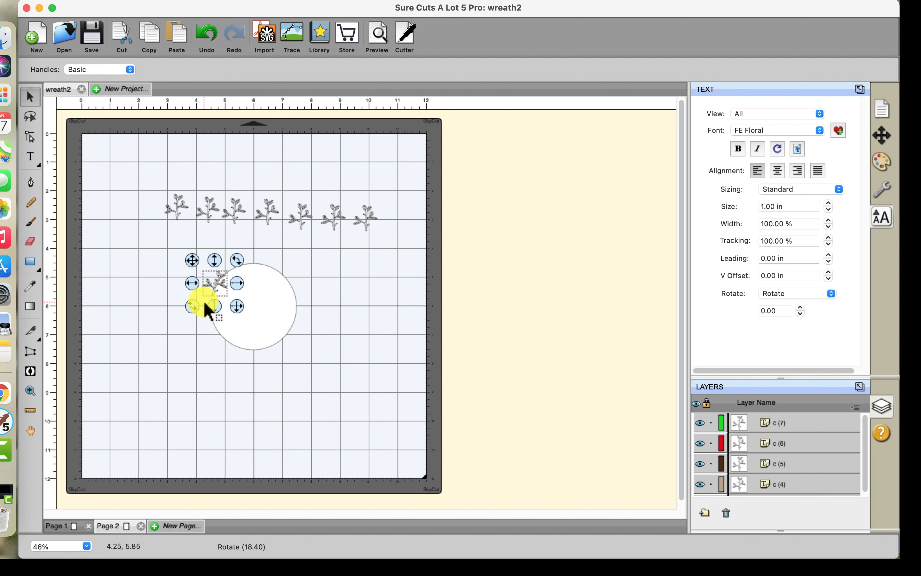
left_click(328, 352)
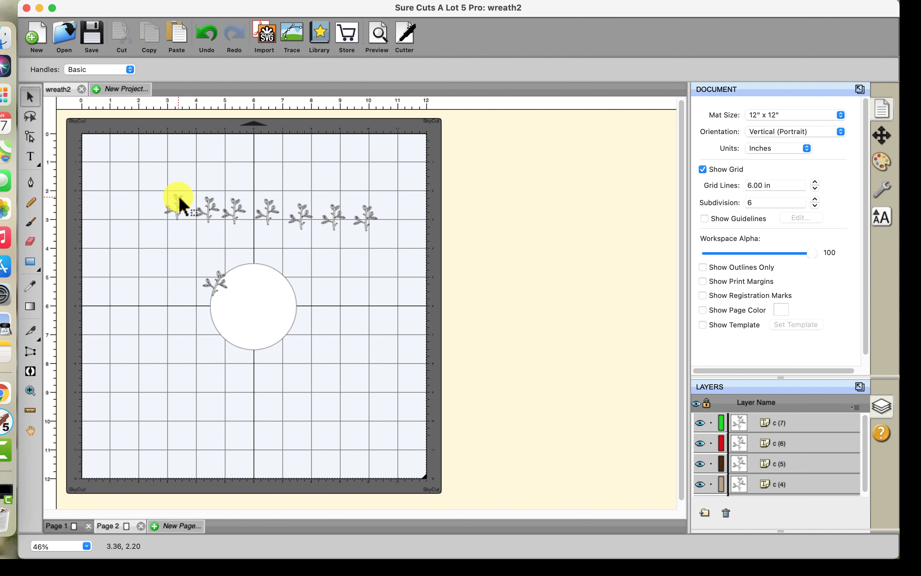
Step: Place the next two sprigs along the top of the circle, one on each side of its centre, rotated to follow the curve
left_click(186, 206)
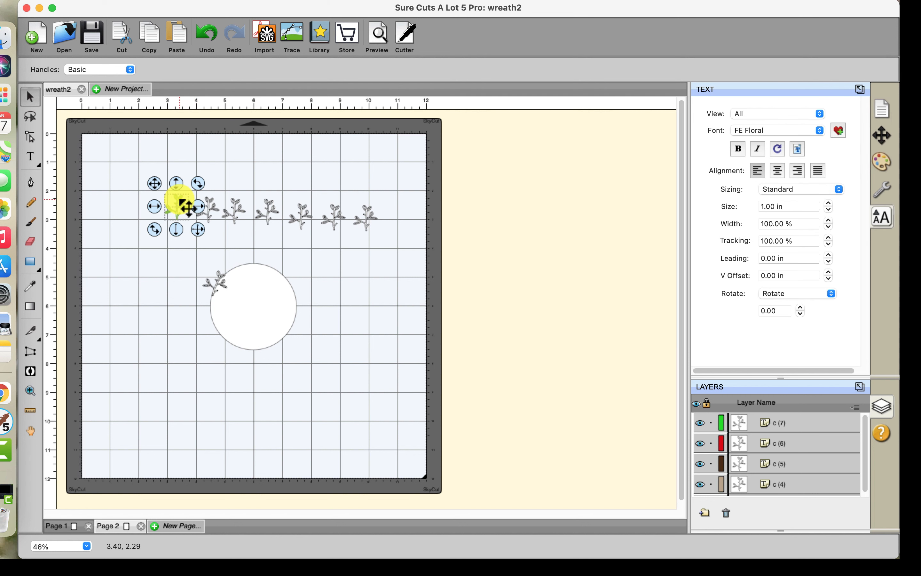
left_click_drag(186, 207, 243, 263)
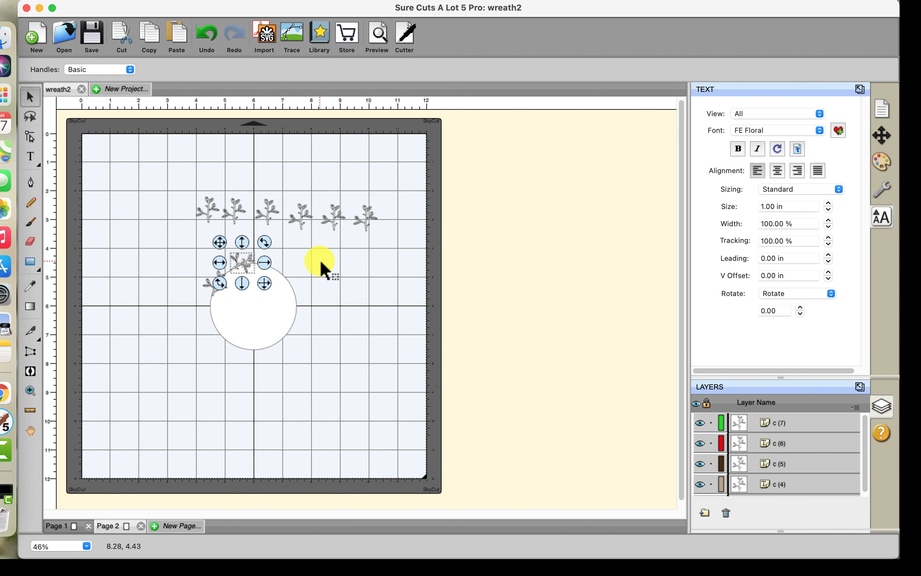
left_click(323, 267)
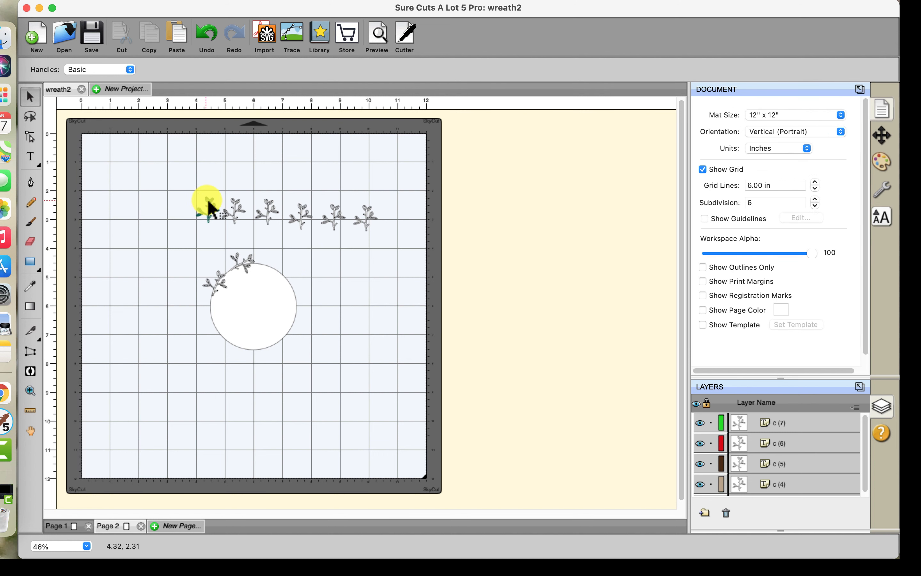
left_click_drag(214, 206, 276, 266)
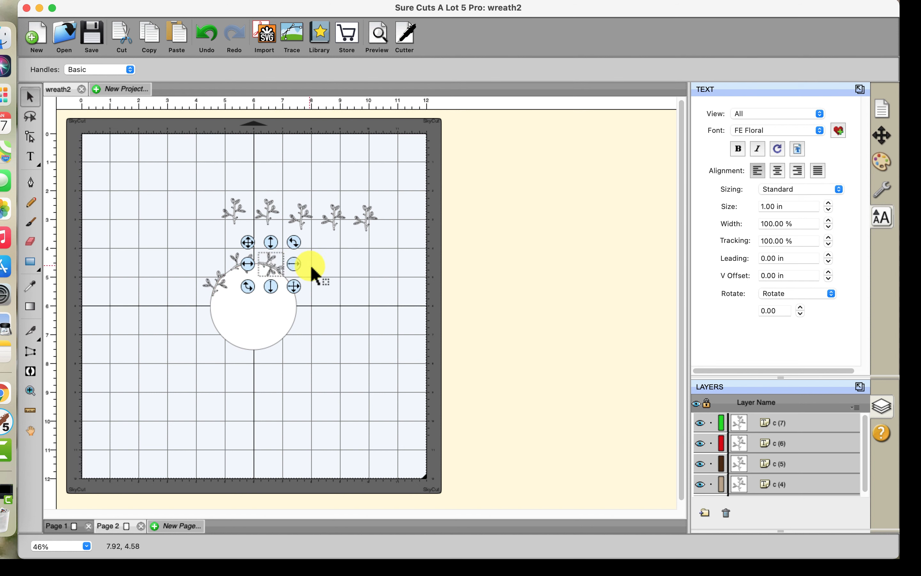
left_click(309, 268)
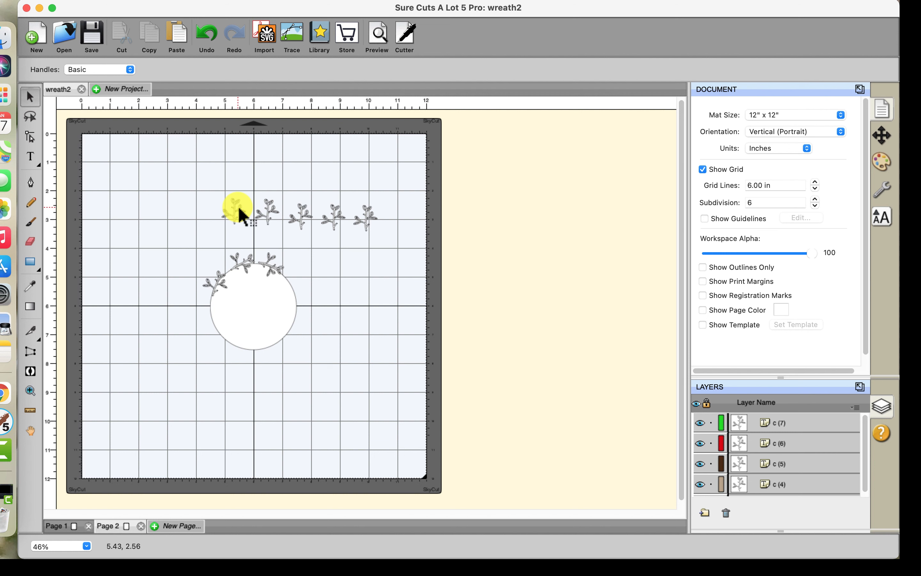
Step: Place the fourth sprig on the circle's upper-right edge, rotated to follow the curve, and nudge it slightly right
left_click_drag(236, 210, 323, 339)
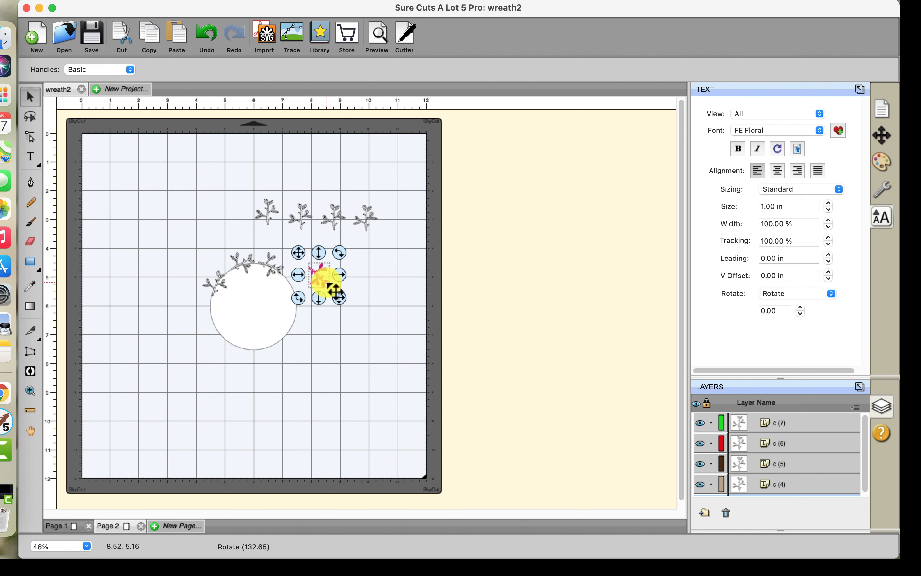
left_click_drag(323, 280, 291, 286)
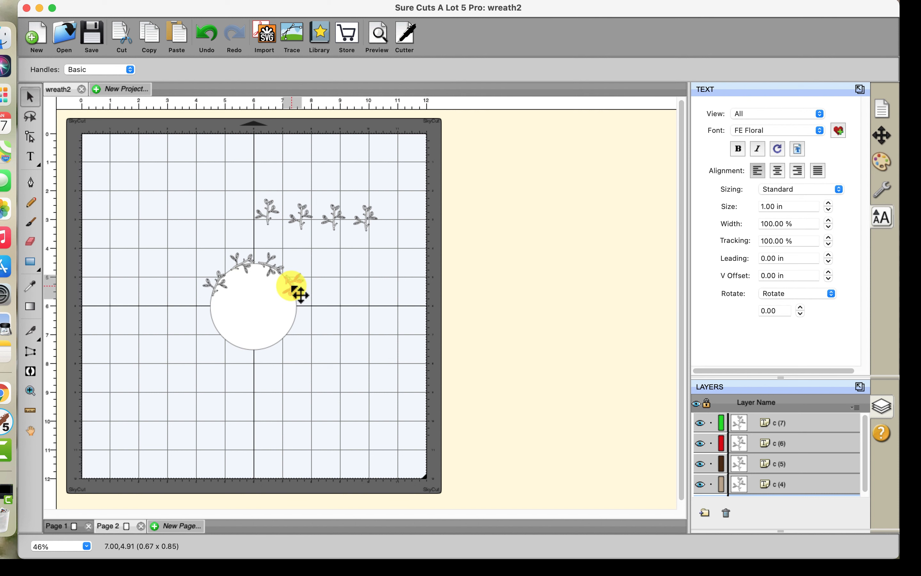
left_click_drag(292, 286, 293, 287)
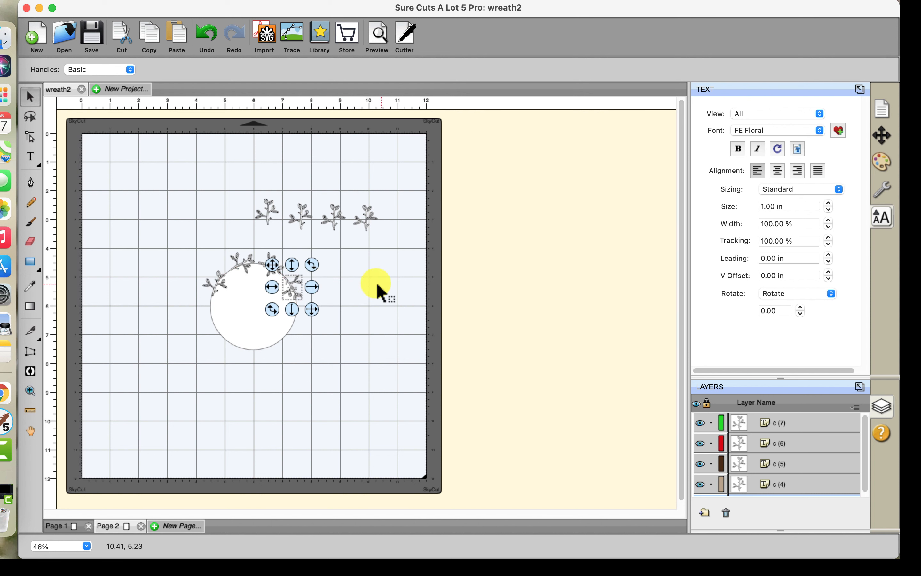
left_click(883, 136)
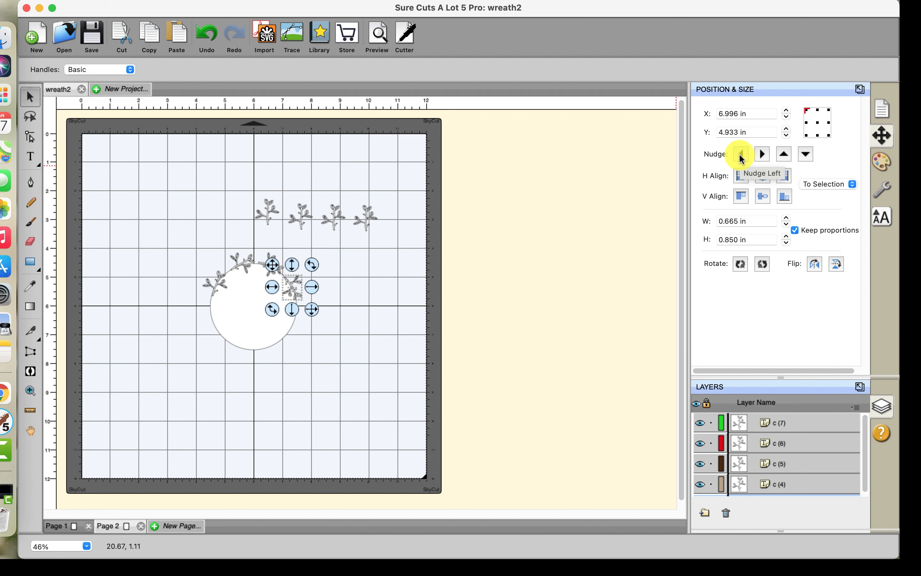
left_click(763, 155)
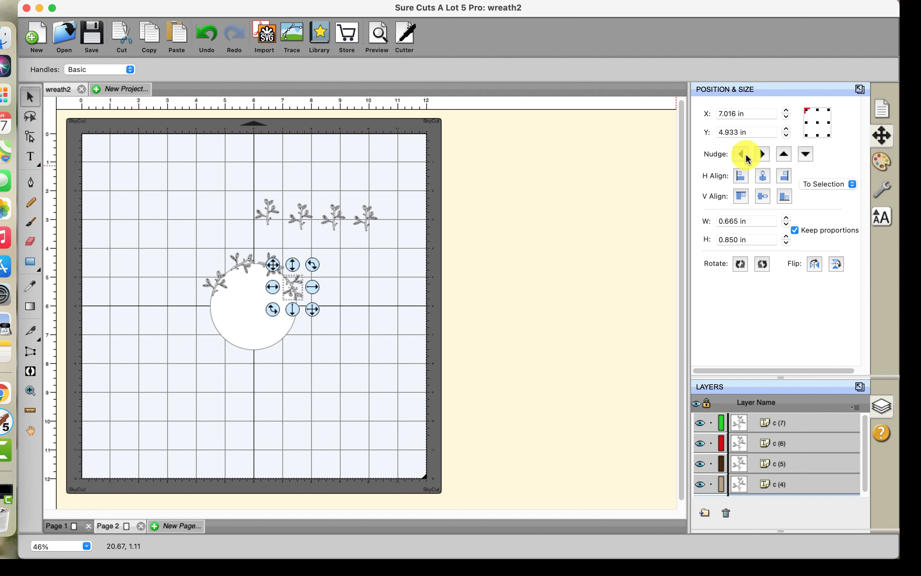
left_click(354, 360)
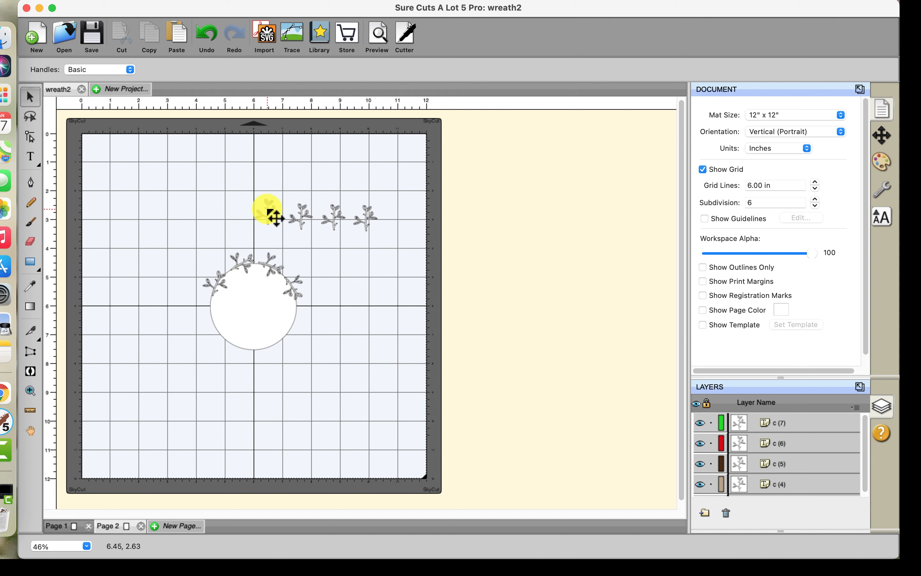
Step: Place the next sprig on the circle's left edge just below the first one, and adjust its rotation to follow the curve
left_click(274, 218)
left_click_drag(269, 209, 220, 290)
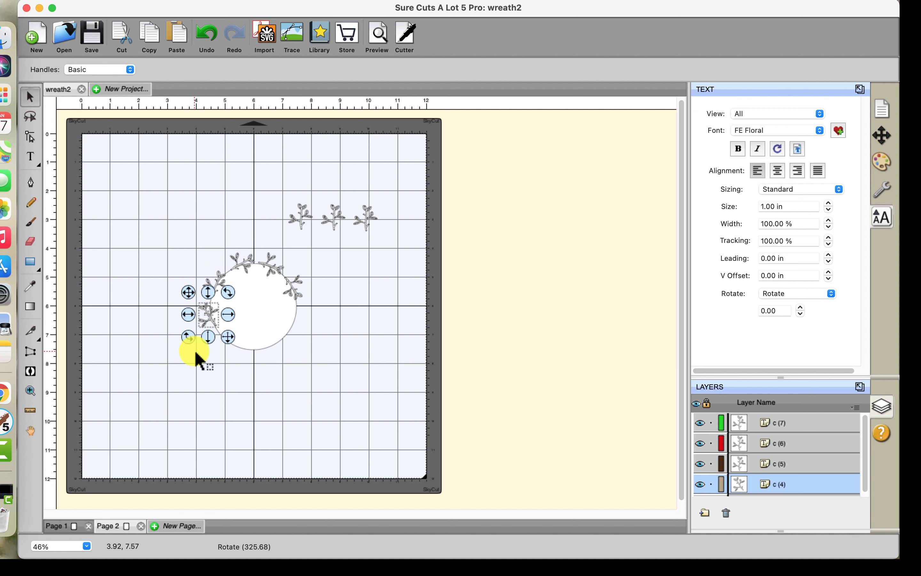
left_click(198, 352)
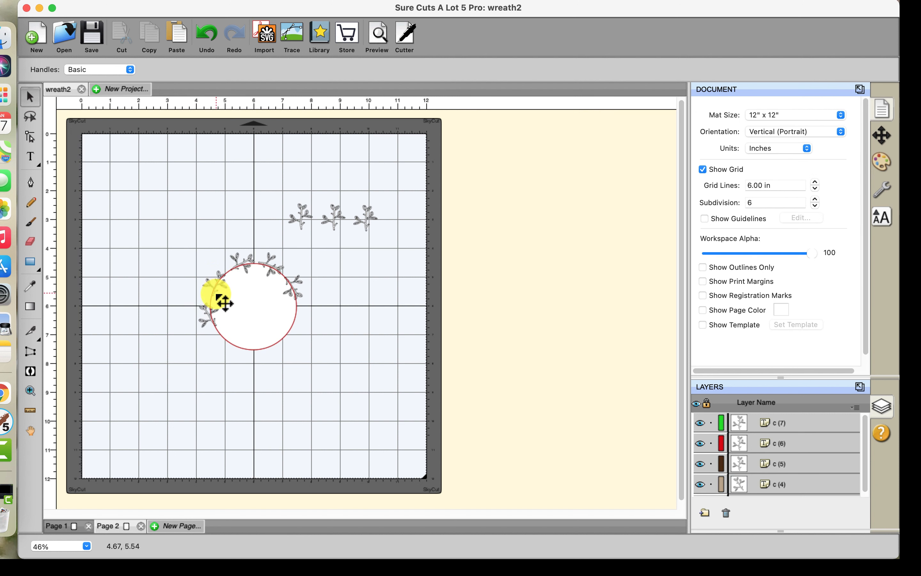
left_click(201, 307)
left_click_drag(224, 295, 230, 300)
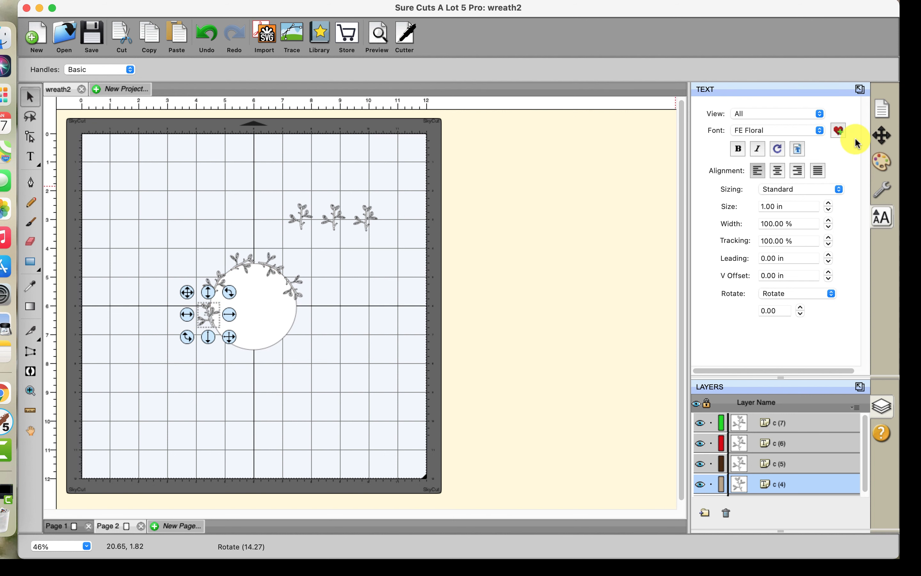
Step: Nudge the sprig on the circle's left edge to the right, to an X position of 4.107 in
left_click(882, 134)
left_click(764, 156)
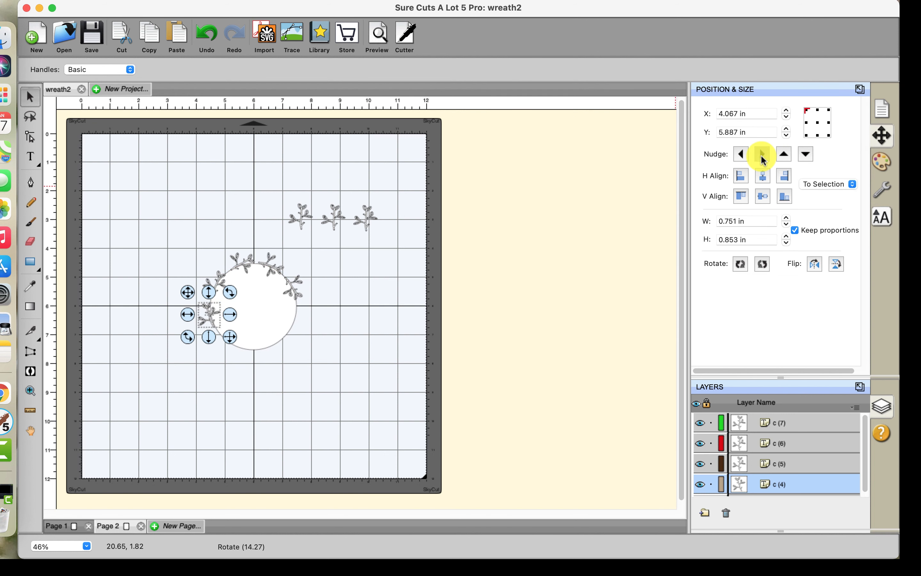
left_click(762, 155)
left_click(762, 154)
left_click(762, 154)
left_click(762, 155)
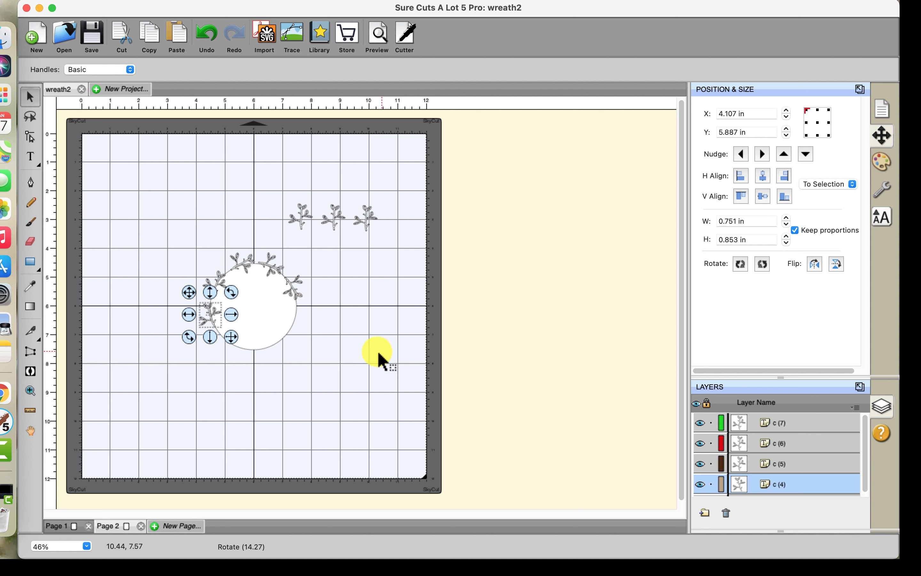
left_click(363, 360)
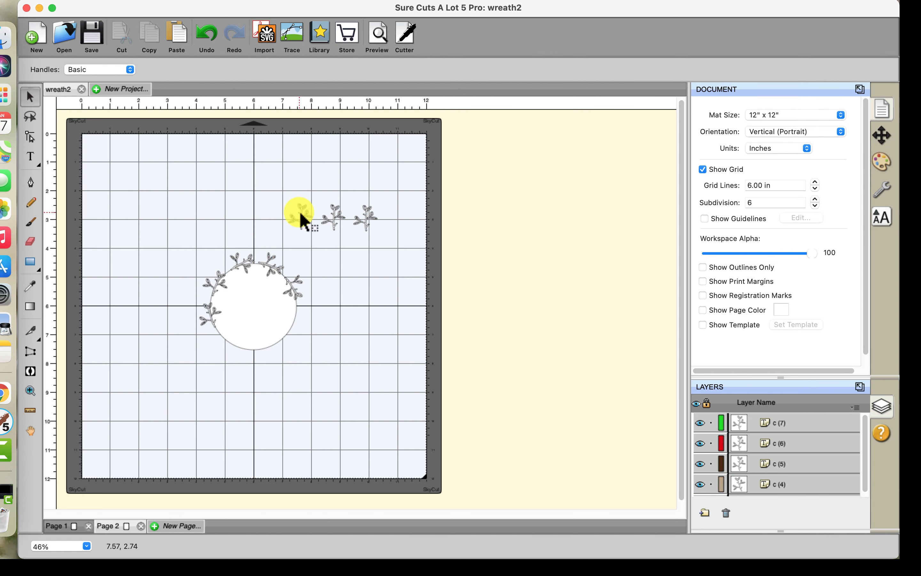
Step: Place the next sprig from the row on the circle's lower-left edge and fine-tune its rotation and position against the curve
left_click_drag(305, 211, 237, 354)
left_click(290, 377)
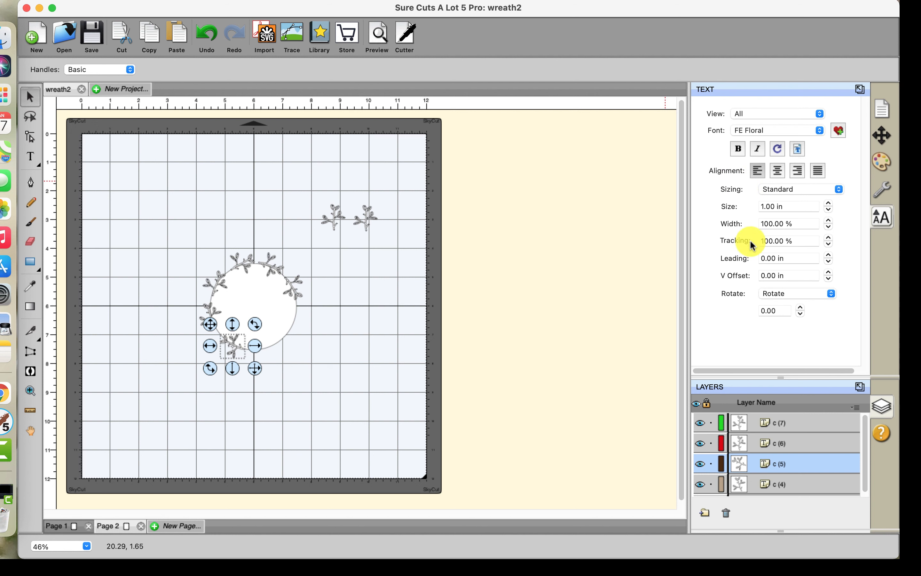
left_click(239, 356)
left_click_drag(240, 356, 242, 357)
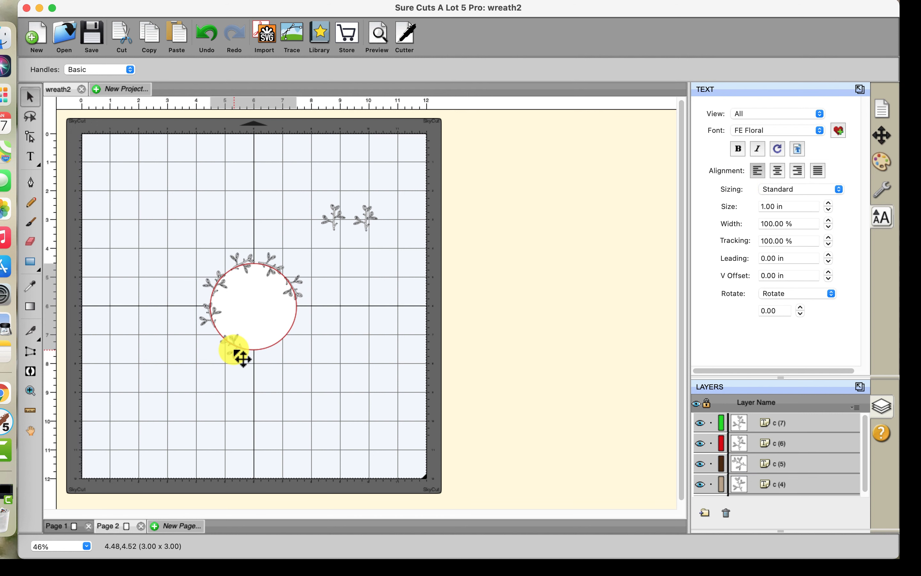
left_click(235, 362)
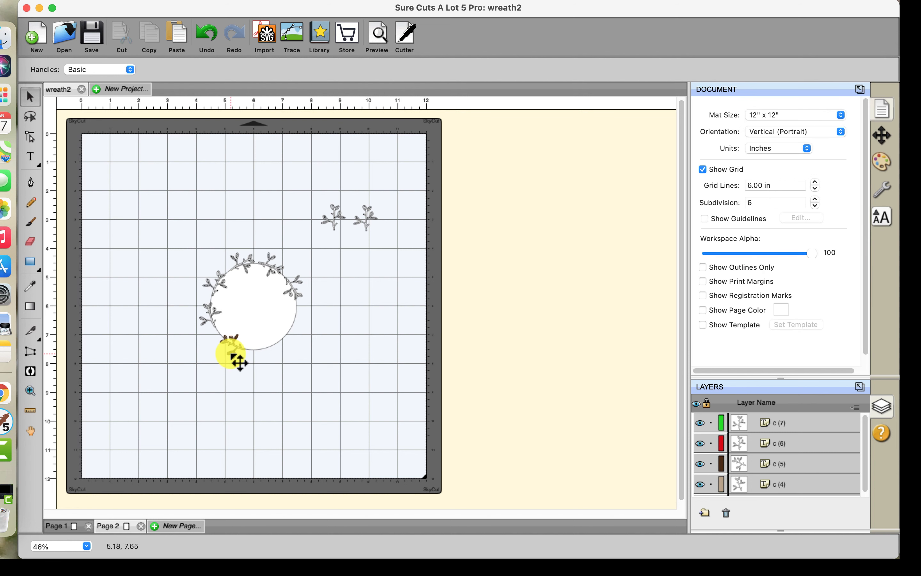
left_click_drag(240, 362, 253, 324)
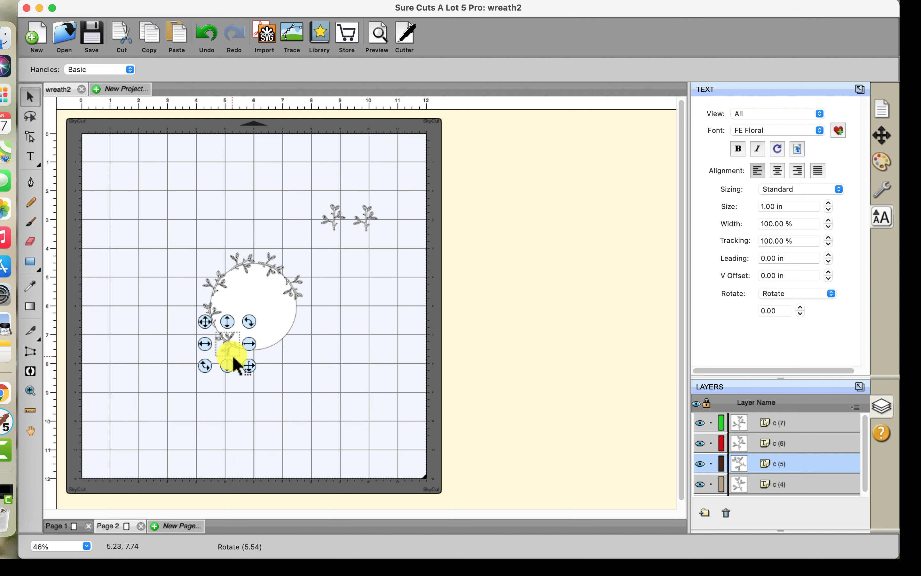
left_click(213, 364)
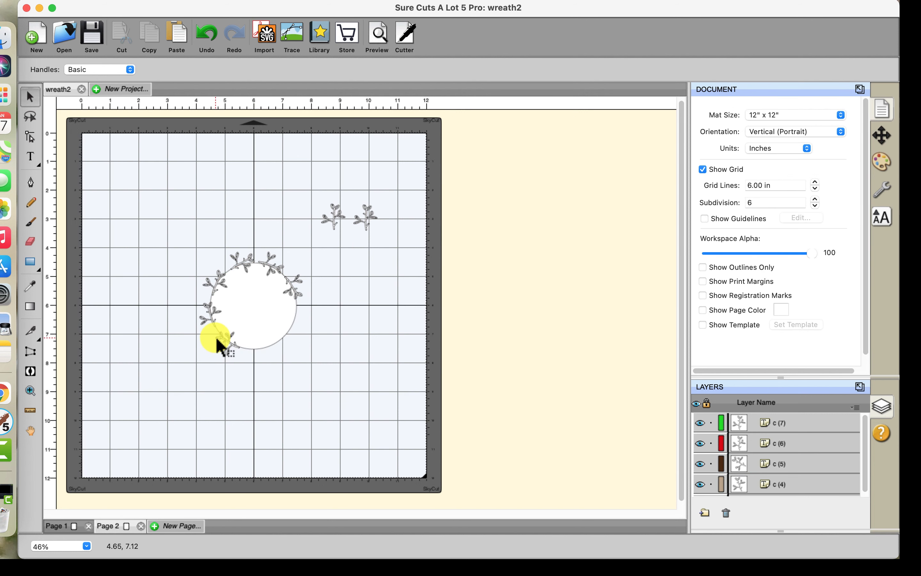
left_click(223, 345)
left_click_drag(216, 338, 226, 346)
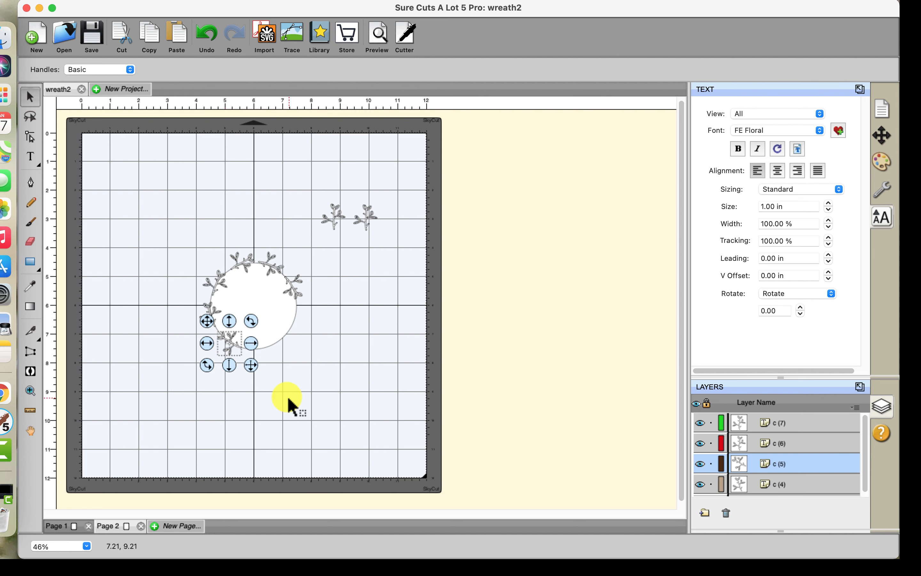
left_click(295, 402)
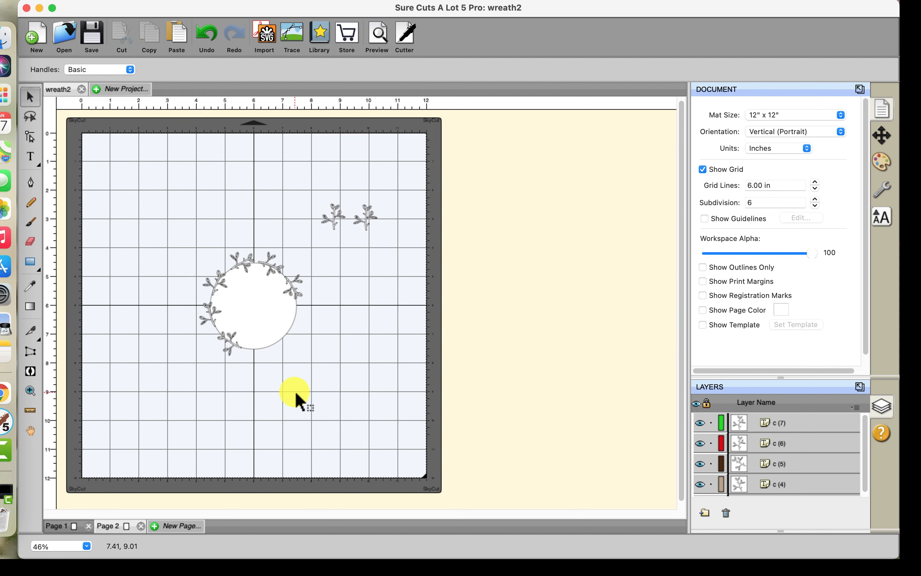
Step: Place the next sprig on the circle's bottom edge, just right of its centre, rotated to follow the curve
left_click(343, 226)
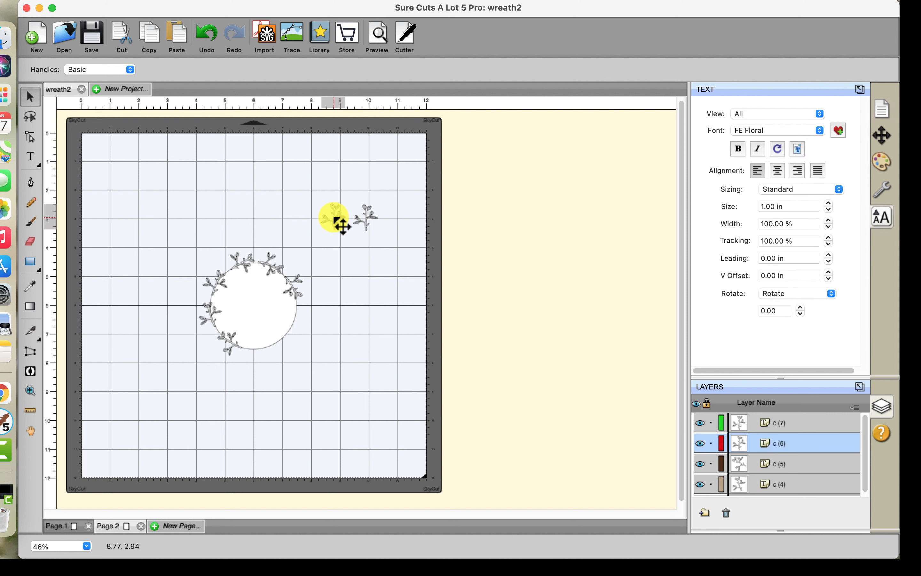
left_click_drag(342, 226, 264, 348)
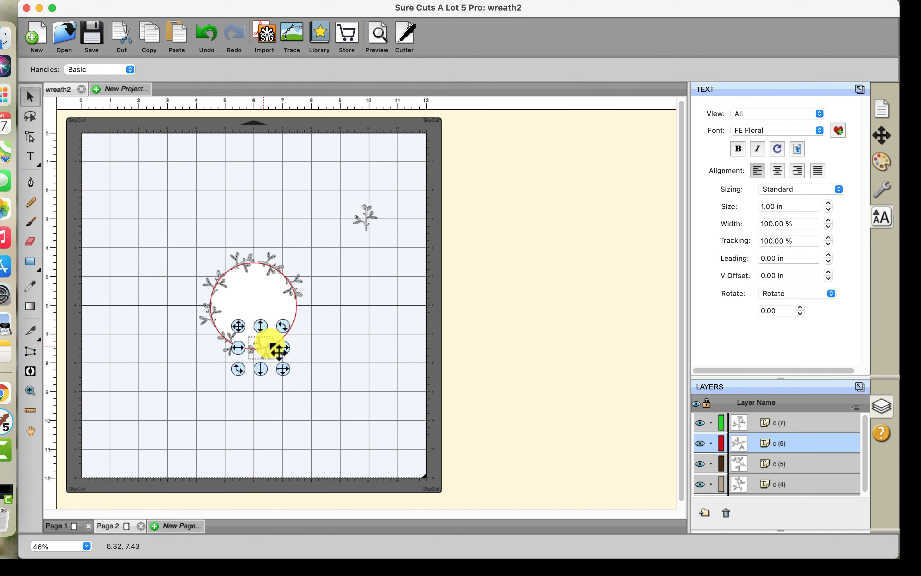
left_click(367, 222)
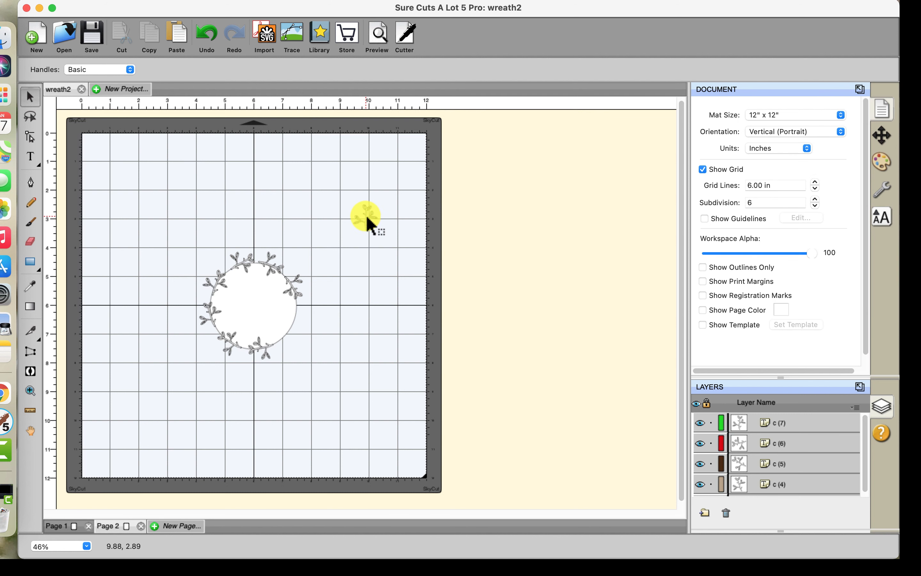
Step: Place the last remaining sprig on the circle's lower-right edge, rotated about 36 degrees to follow the curve
left_click(304, 291)
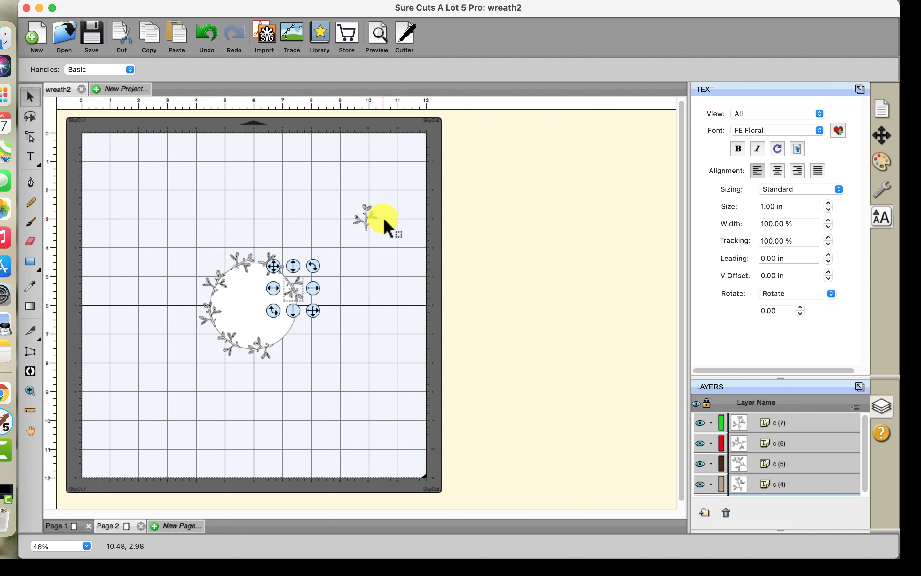
left_click(368, 223)
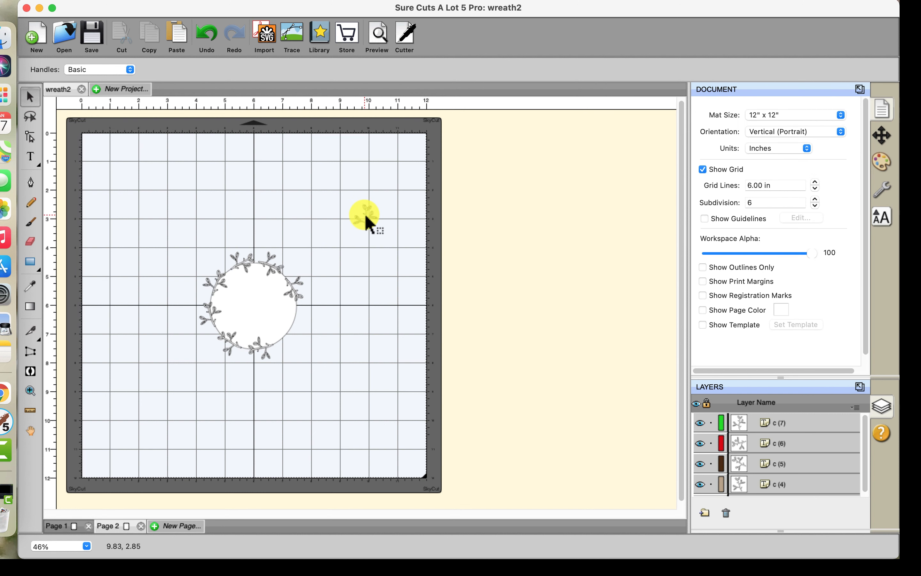
left_click(367, 217)
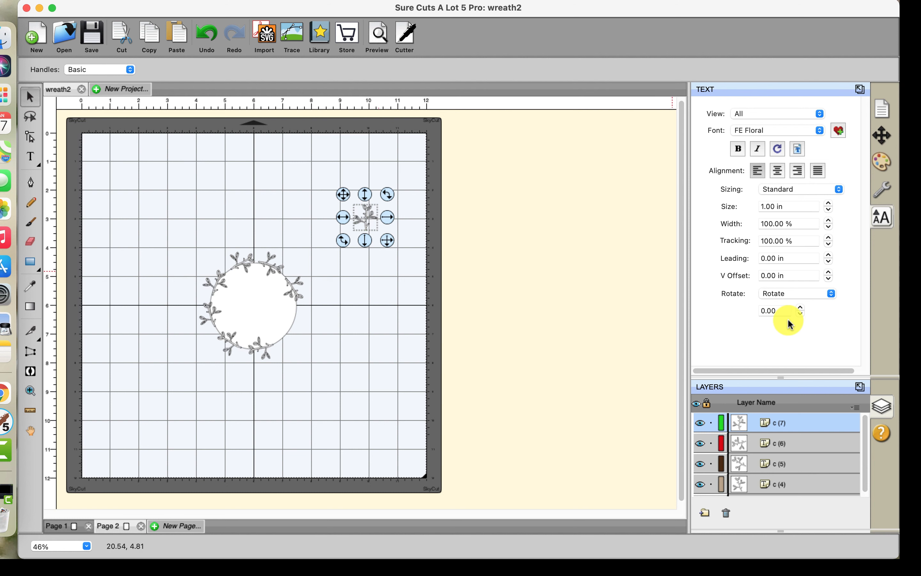
left_click(878, 136)
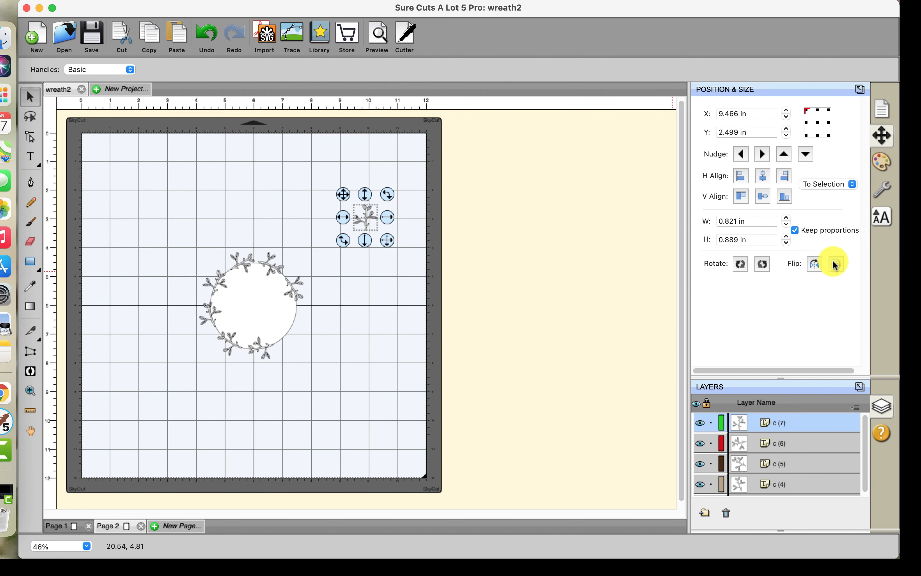
left_click_drag(364, 226, 332, 322)
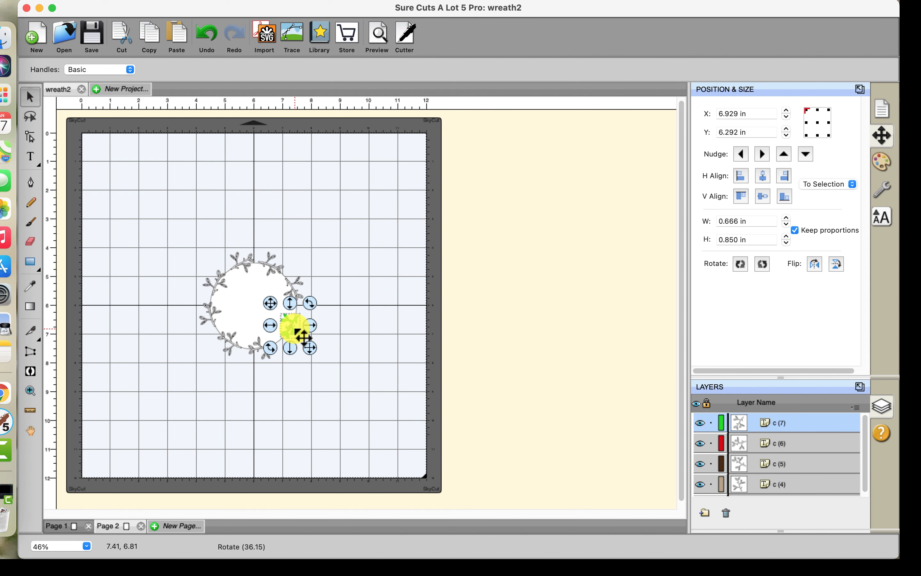
mouse_move(301, 336)
left_mouse_down()
mouse_move(296, 343)
mouse_move(290, 334)
left_mouse_up()
Step: Shift the circle's right-edge sprig slightly down and the sprig right of the top centre along the curve to even the spacing
left_click_drag(300, 278, 304, 301)
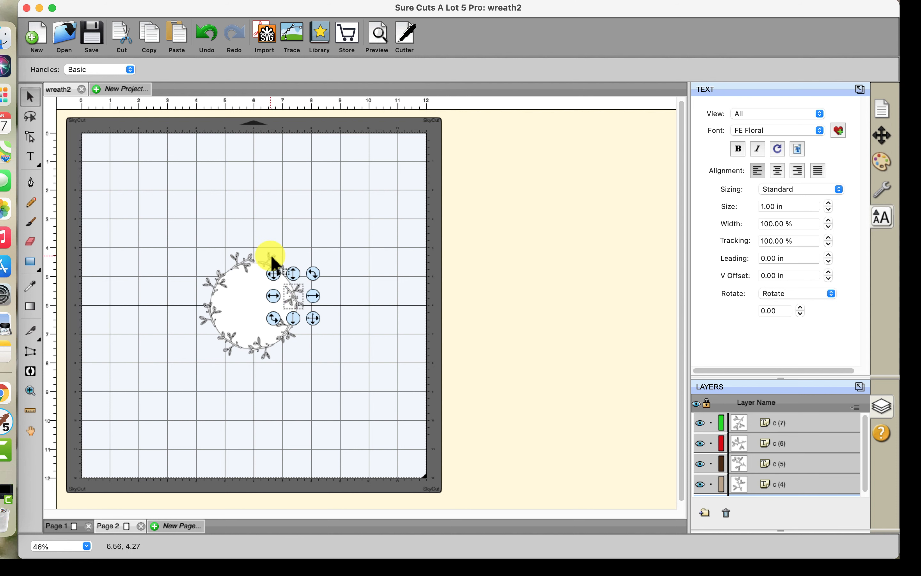
left_click(272, 259)
left_click_drag(276, 261, 278, 263)
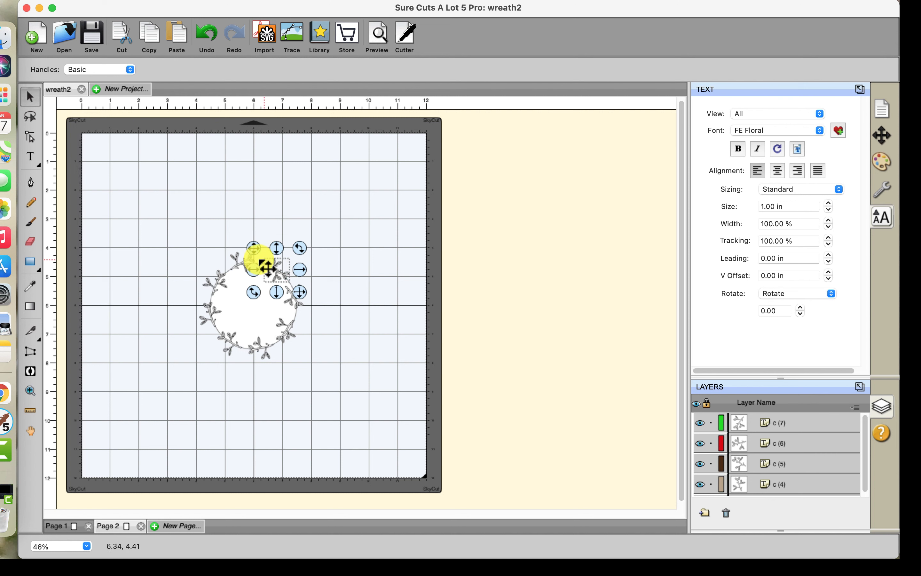
left_click(307, 335)
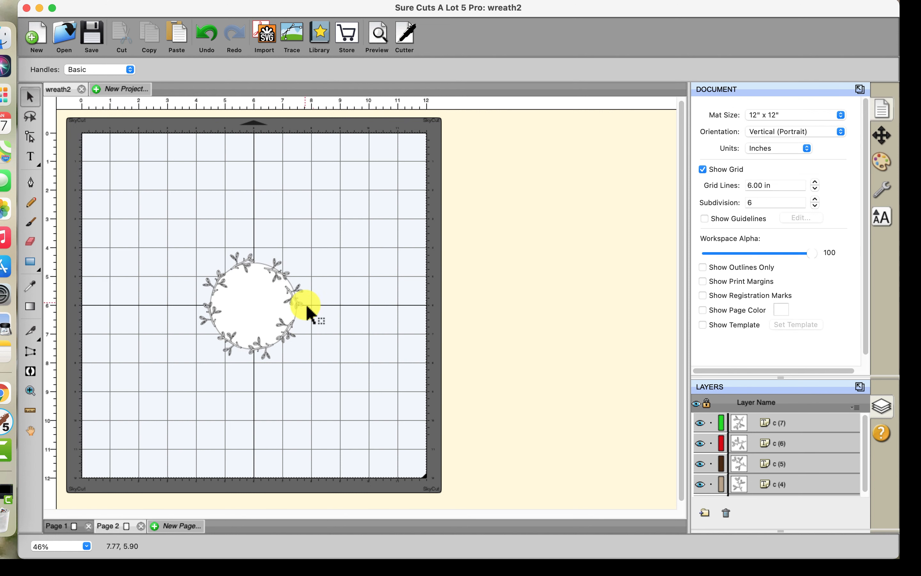
Step: Rotate the sprig on the circle's right edge slightly clockwise to fit the curve
left_click(308, 297)
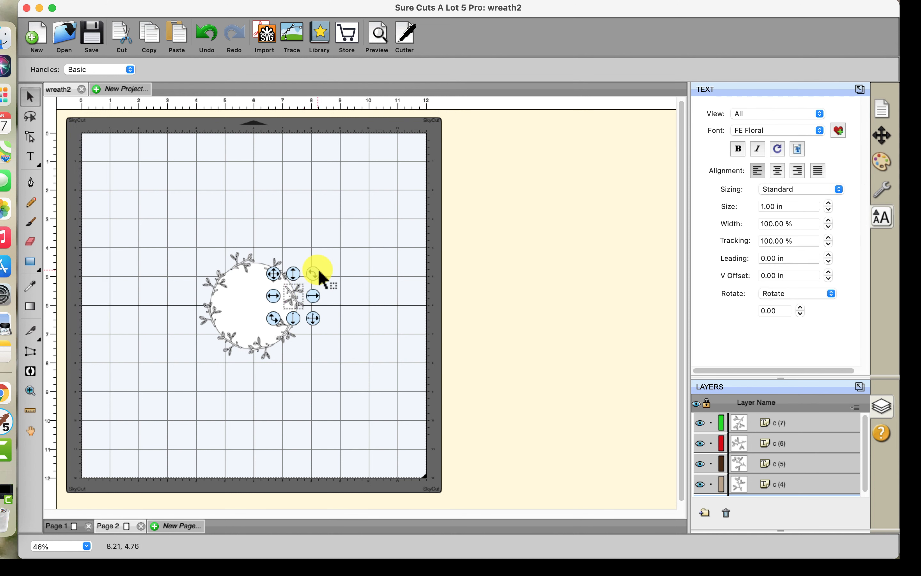
left_click_drag(317, 274, 323, 288)
left_click(349, 319)
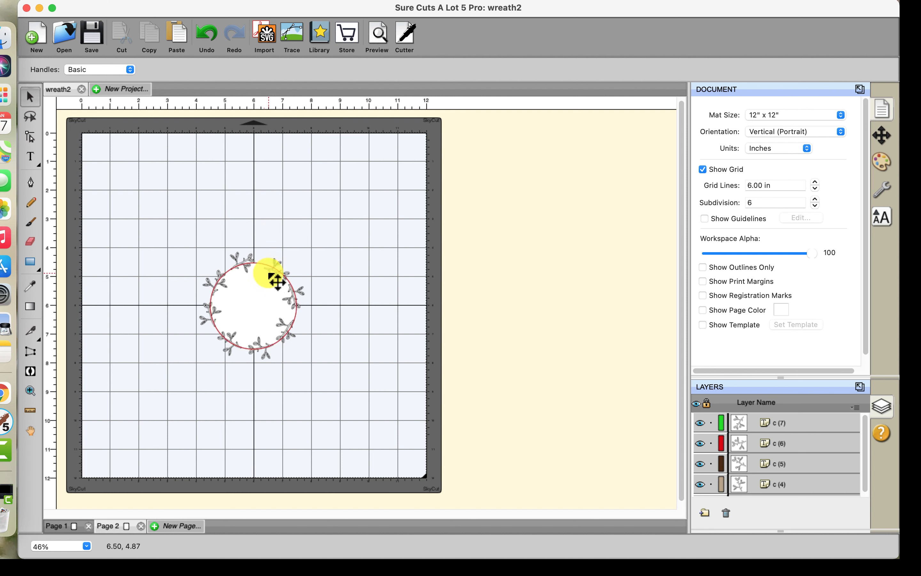
Step: Rotate the sprig on the circle's upper-right edge by about 10 degrees to fit the curve
left_click(284, 272)
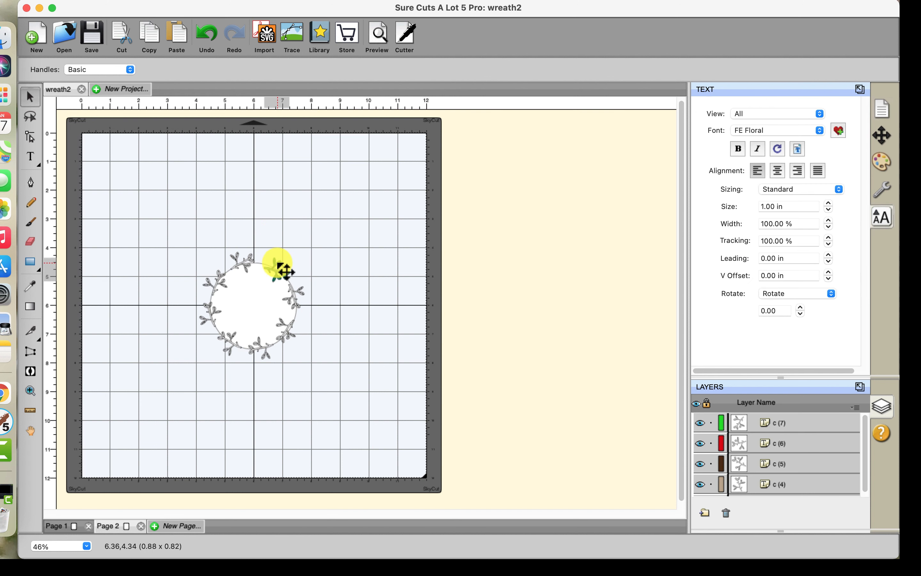
left_click(285, 270)
left_click_drag(299, 247, 288, 247)
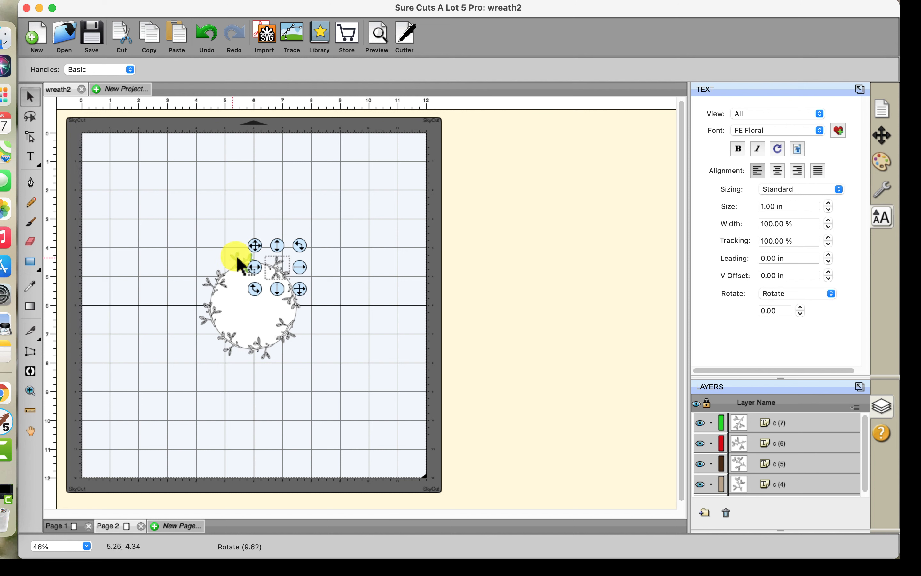
left_click(206, 240)
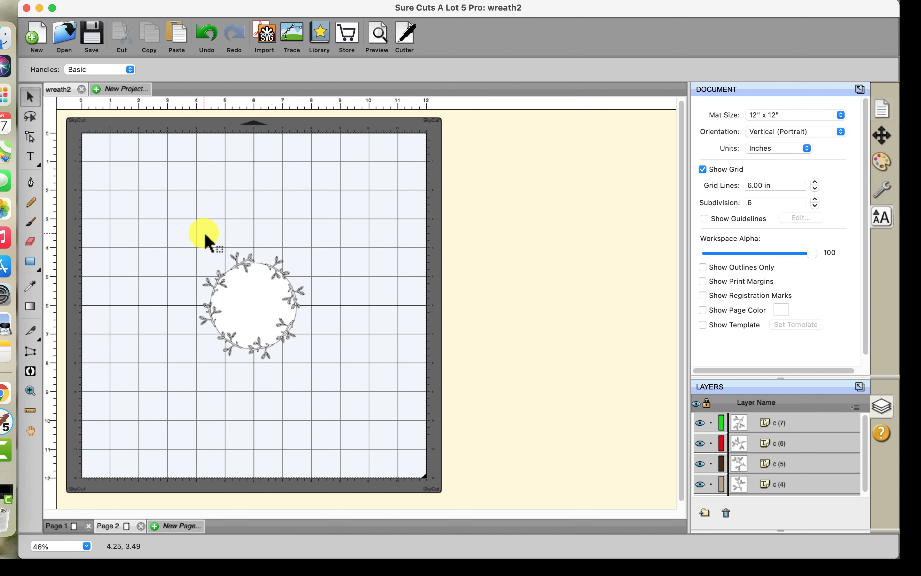
Step: Rotate the sprig left of the circle's top centre about 12 degrees and nudge it down to a Y position of 4.135 in
left_click(241, 263)
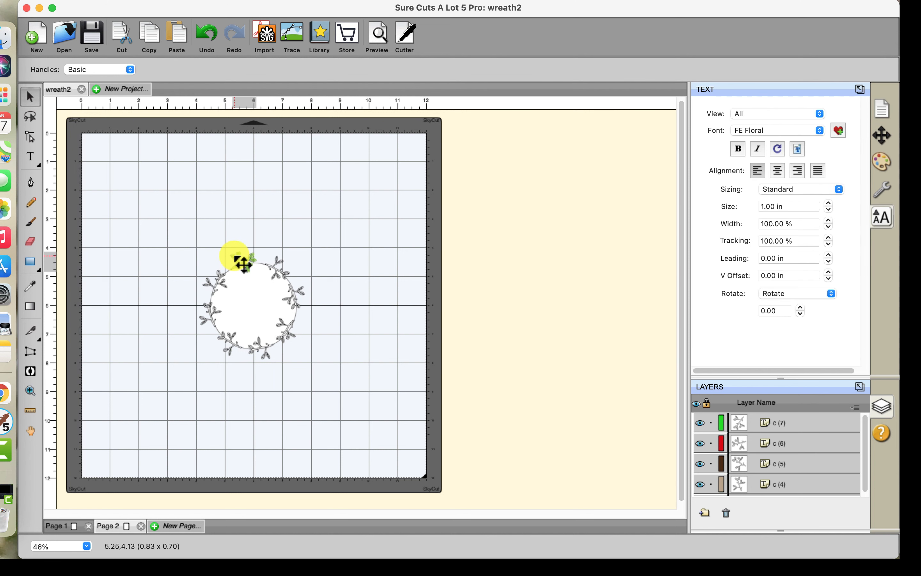
left_click_drag(235, 257, 272, 246)
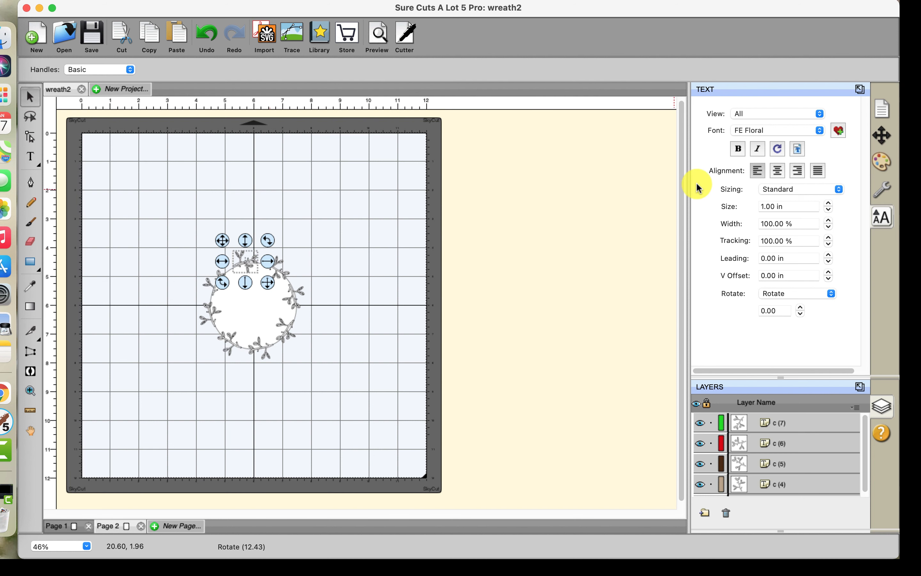
left_click(882, 137)
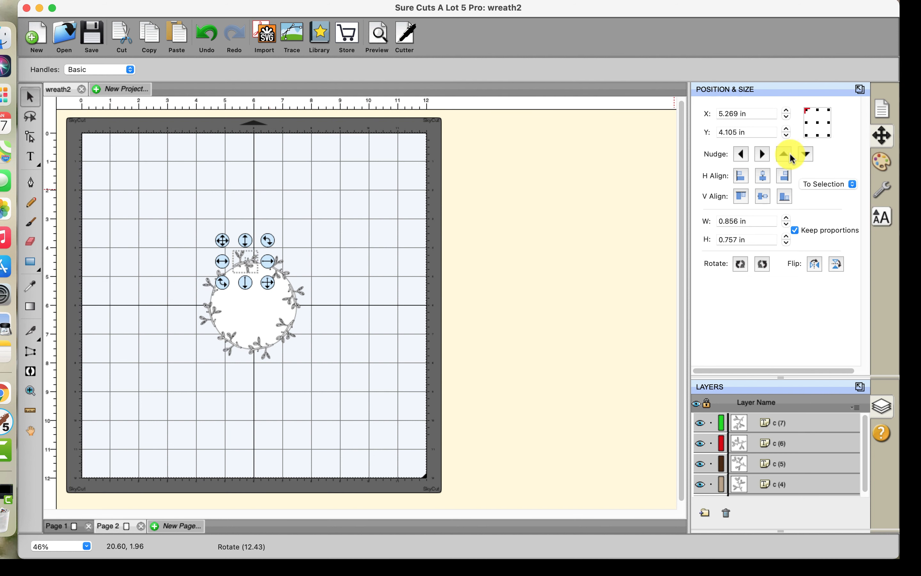
left_click(806, 152)
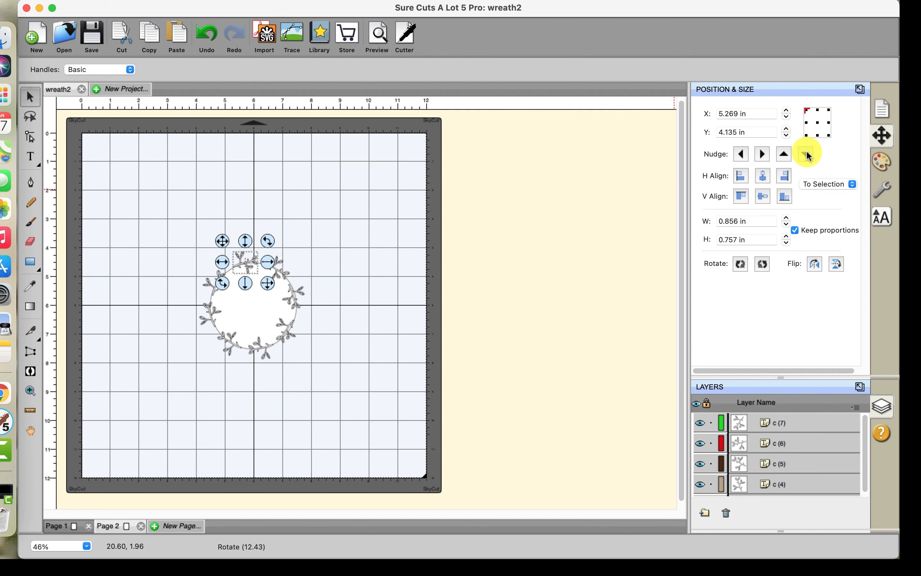
left_click(385, 213)
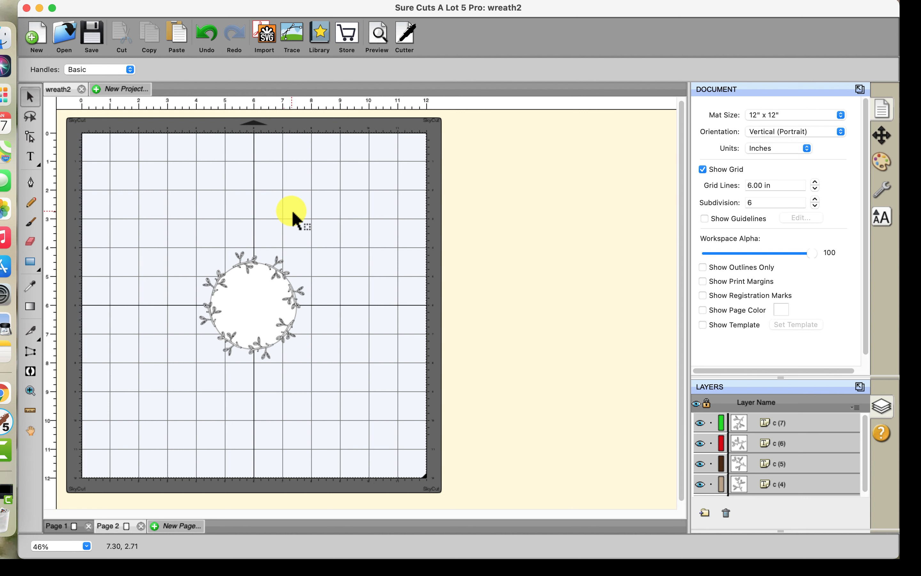
Step: Add a heart from the library's Basic Shapes above the wreath and shrink it to about 0.53 x 0.55 in
left_click(323, 29)
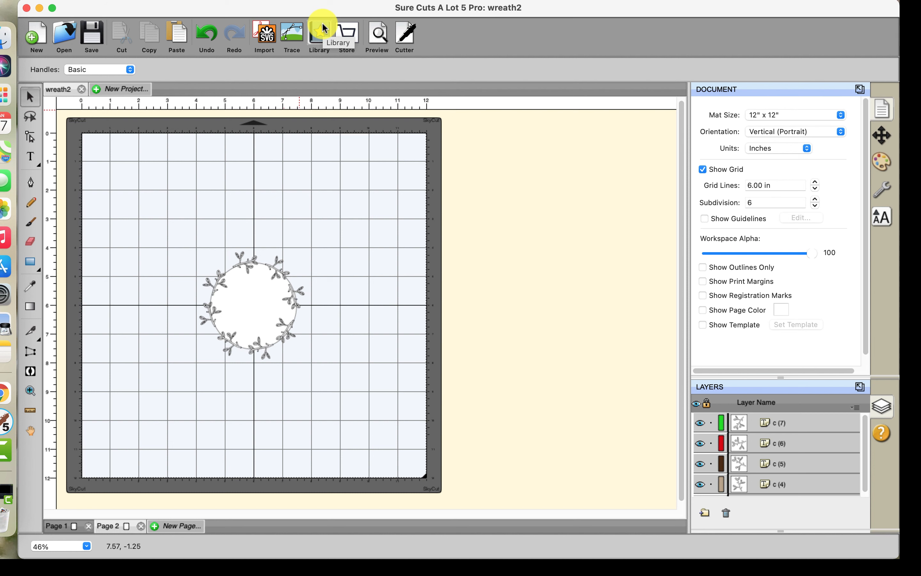
left_click(323, 28)
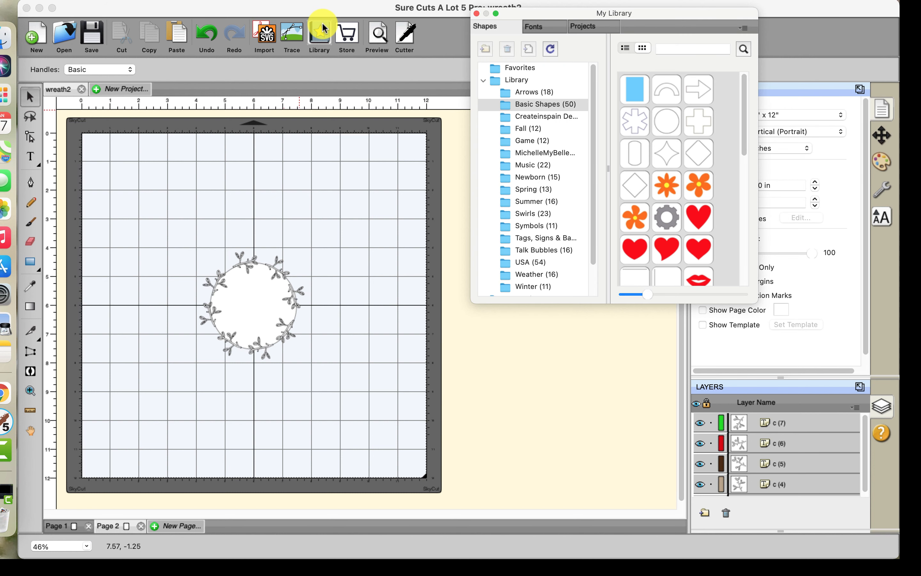
double_click(697, 219)
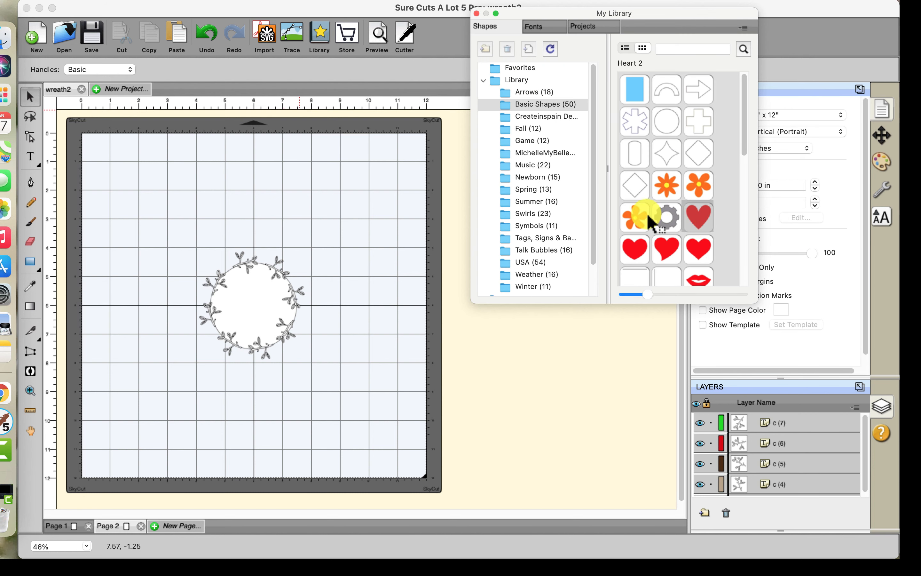
left_click(199, 257)
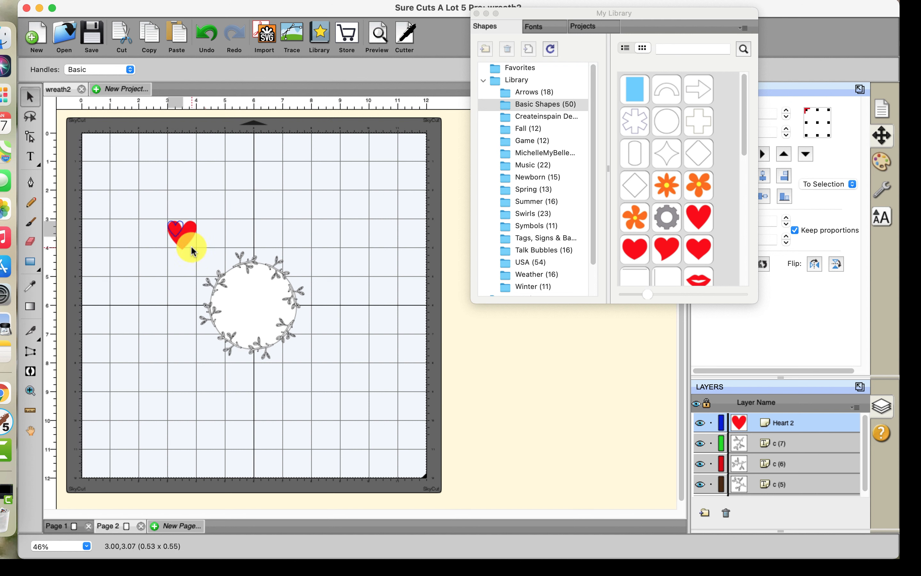
left_click(191, 246)
left_click(256, 221)
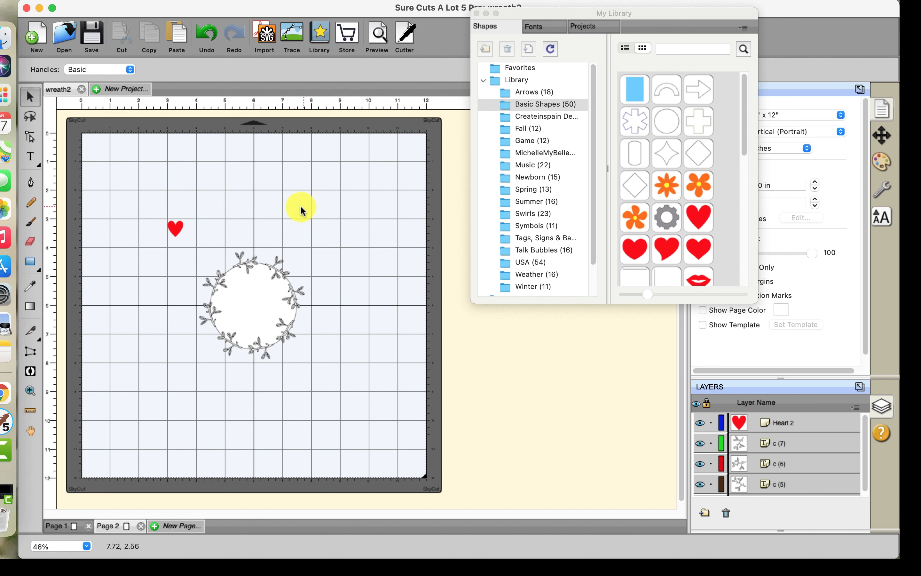
left_click(477, 13)
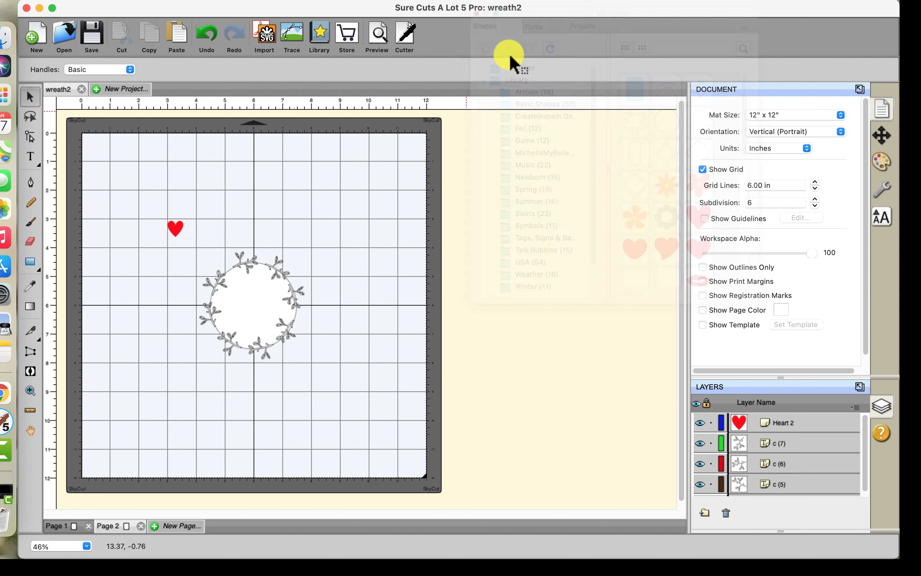
Step: Move the heart farther from the wreath to about X 2.11 in, Y 1.84 in
left_click(881, 135)
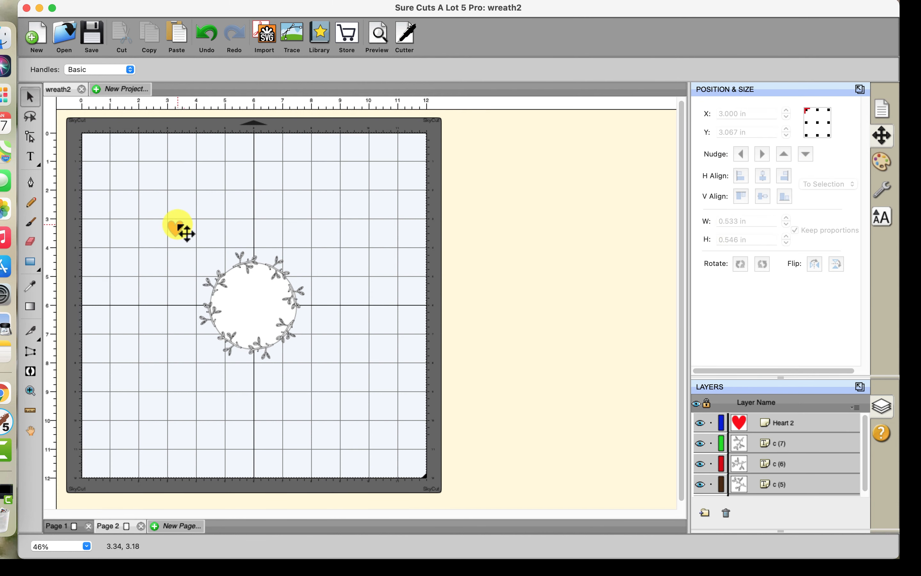
left_click(178, 228)
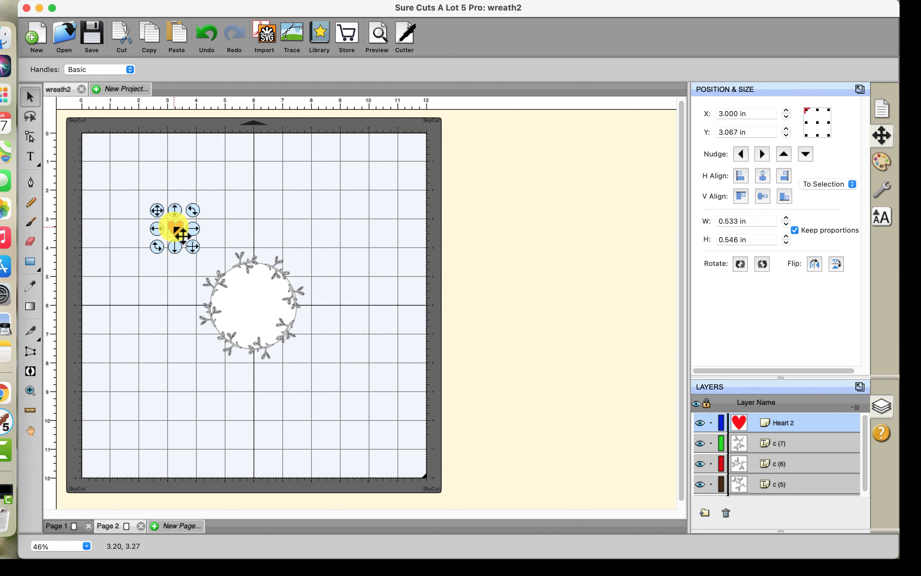
left_click_drag(176, 231, 149, 193)
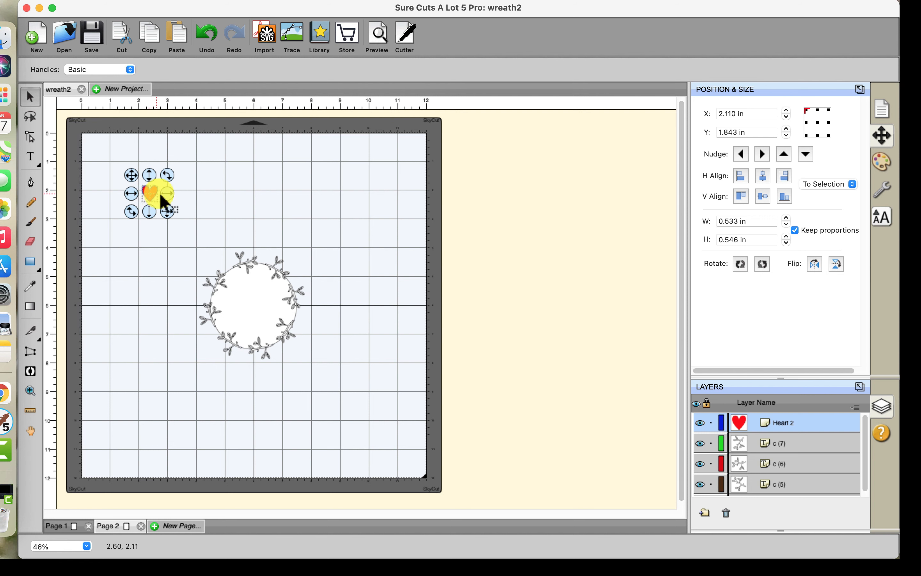
left_click(160, 212)
left_click(156, 198)
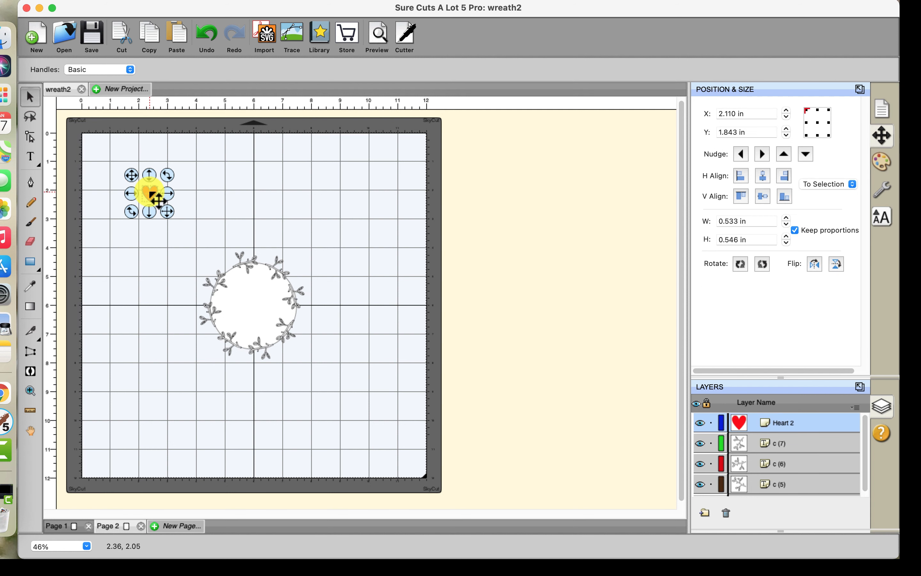
Step: Duplicate the small heart seven times
key("super+d")
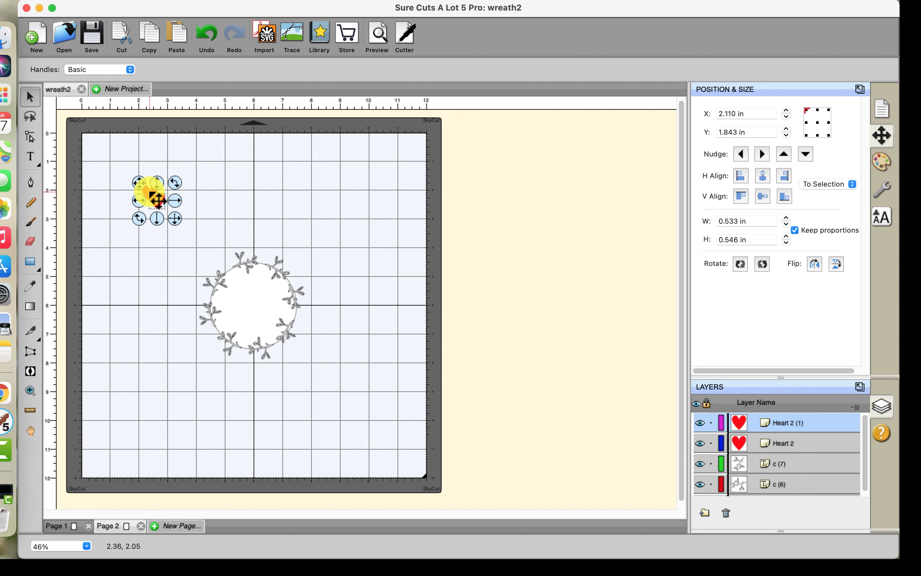
key("super+d")
key("super+d")
key("super+d")
key("super+d")
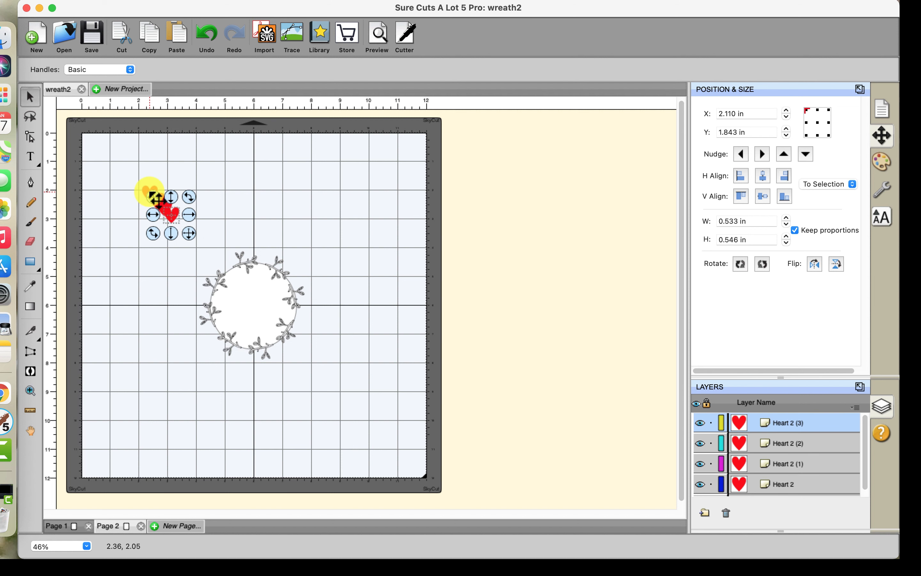
key("super+d")
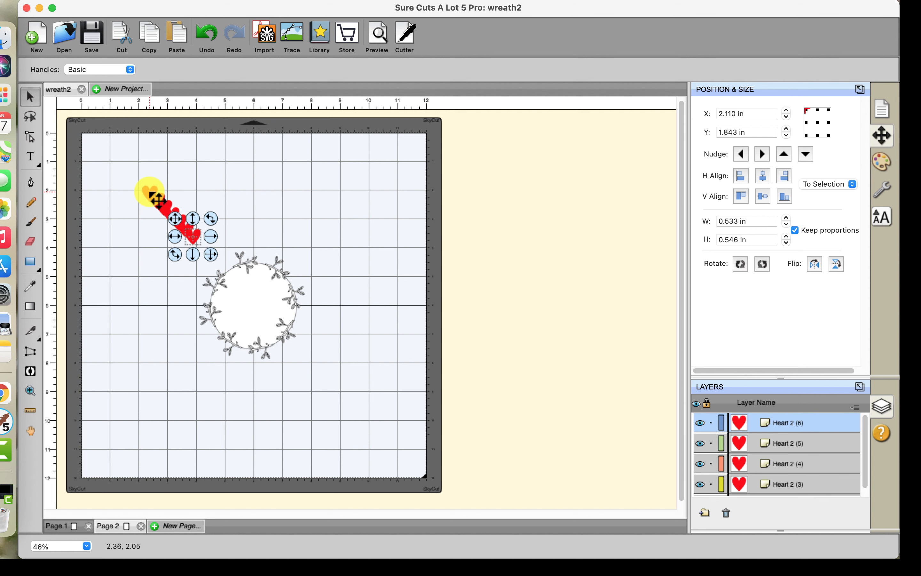
key("super+d")
Step: Place one heart on the circle right of its top centre, rotated about 29 degrees, and another on the upper-right edge, rotated to the curve
left_click_drag(196, 243, 364, 214)
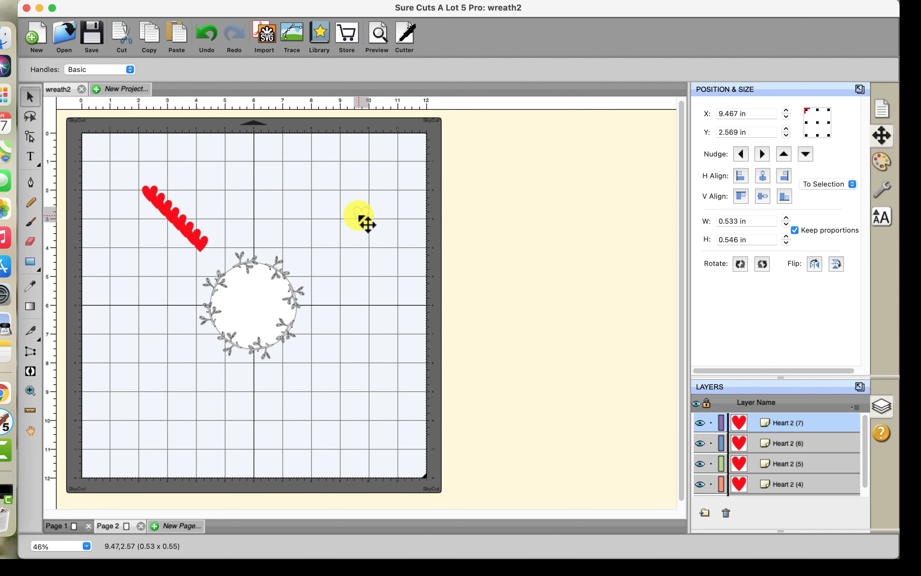
left_click_drag(196, 242, 298, 248)
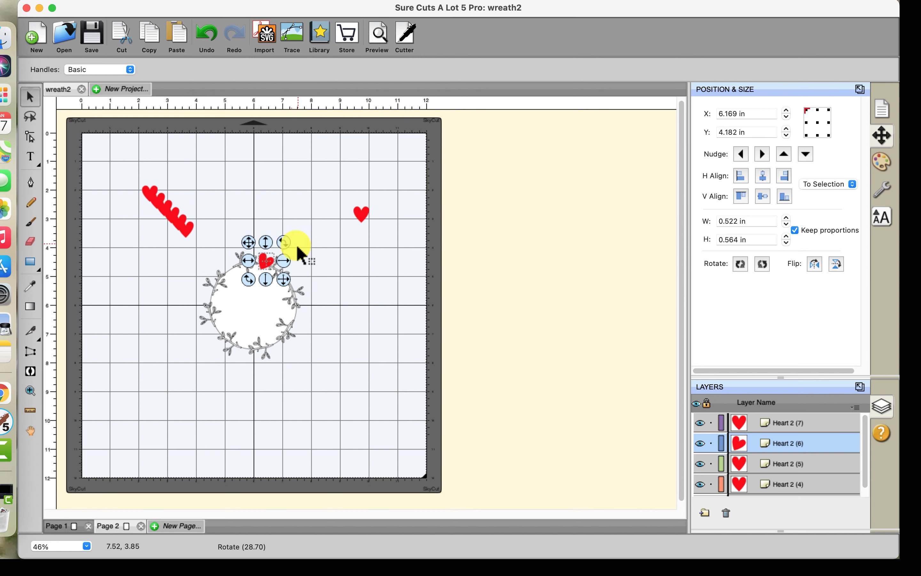
left_click(362, 219)
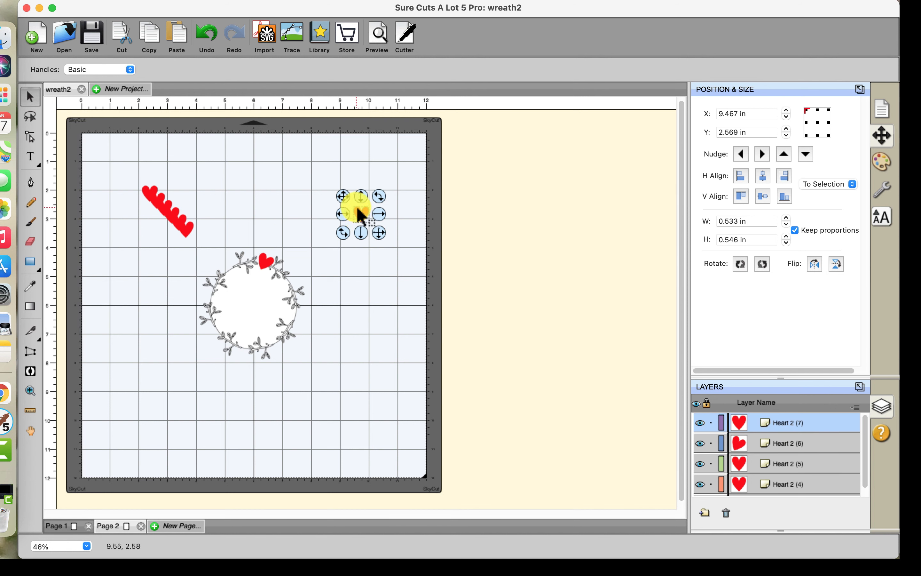
left_click_drag(361, 215, 292, 286)
left_click(341, 284)
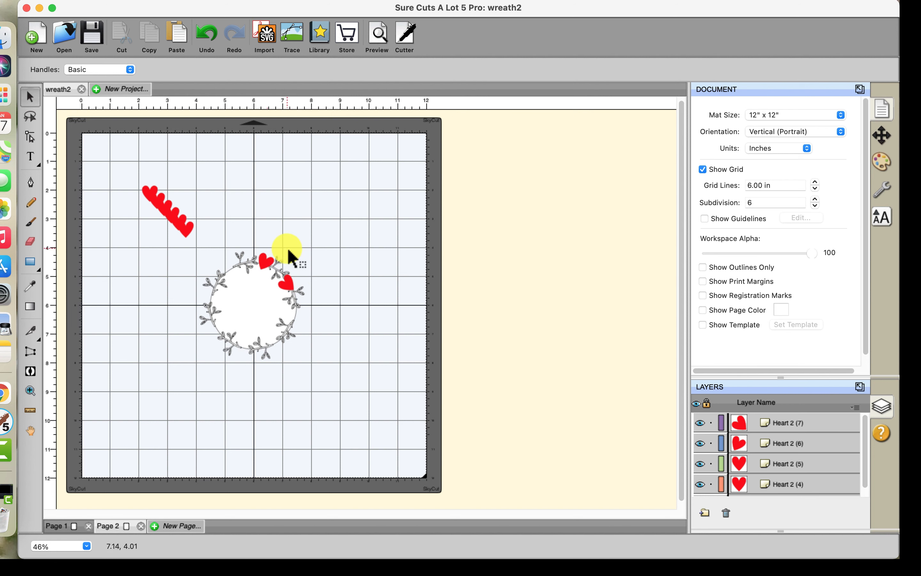
Step: Nudge the heart right of the circle's top centre slightly to the left
left_click(262, 260)
left_click_drag(262, 261, 260, 261)
left_click(378, 264)
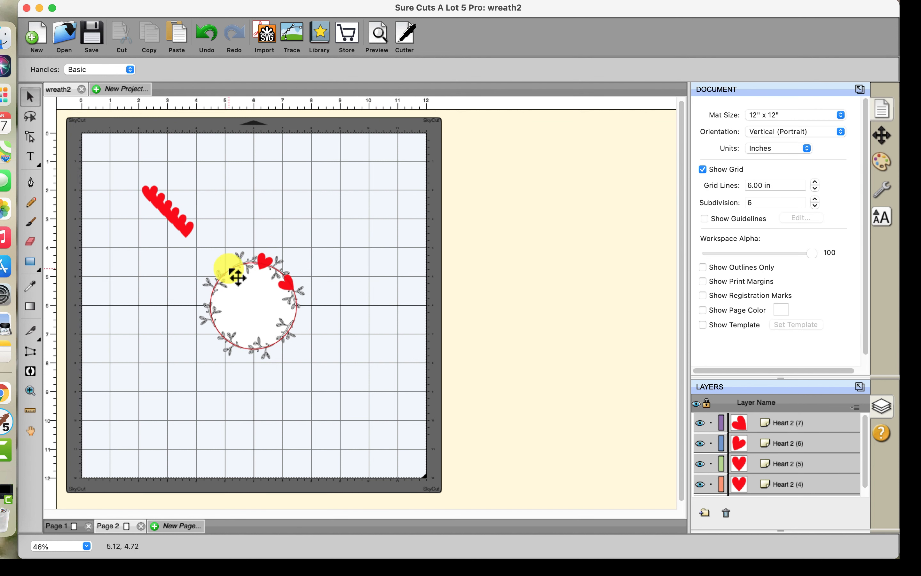
Step: Place a heart on the circle's upper-left edge at about X 4.80 in, Y 4.46 in, rotated about 278 degrees
left_click(188, 234)
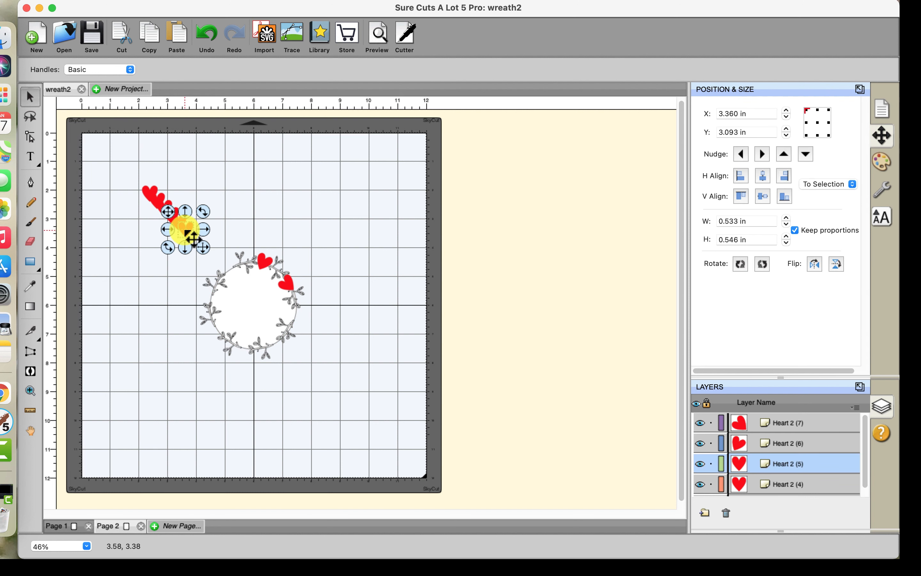
left_click_drag(189, 233, 227, 269)
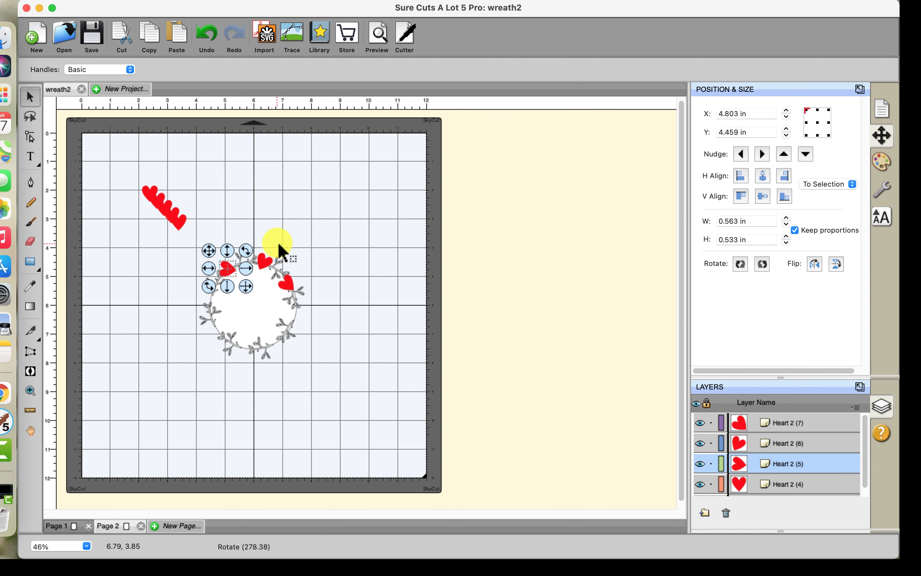
left_click(272, 231)
Step: Place three upright hearts in gaps between sprigs on the circle's left, right and lower-left edges
left_click(179, 226)
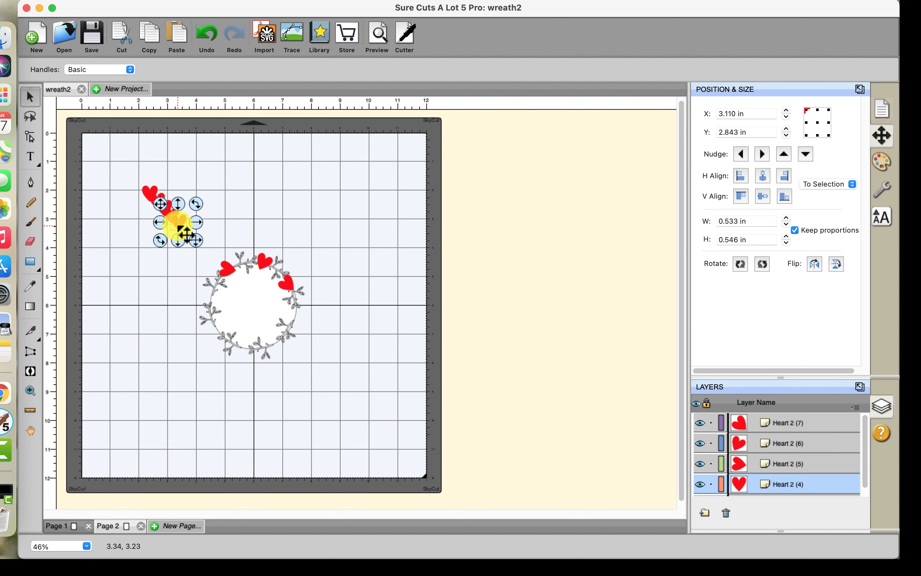
left_click_drag(178, 226, 206, 298)
left_click_drag(173, 216, 299, 320)
left_click(335, 332)
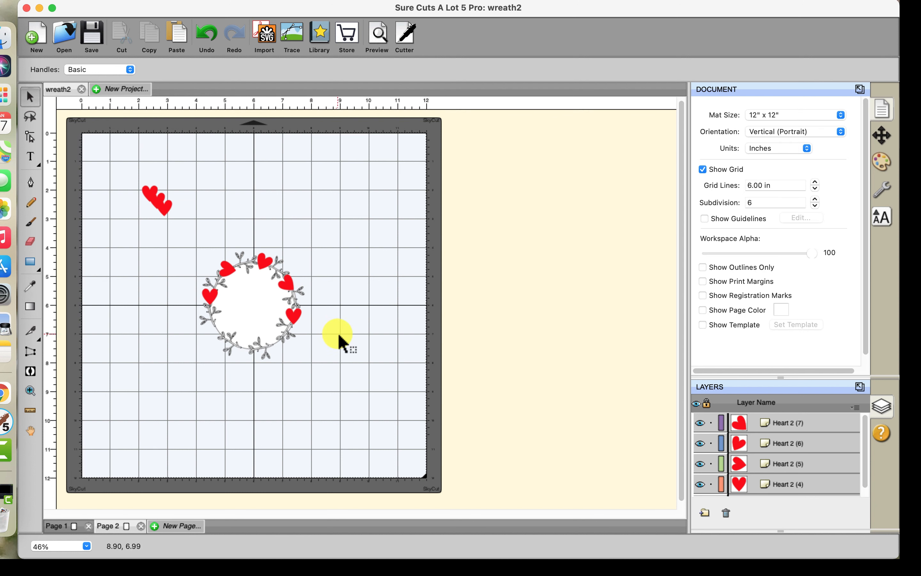
left_click_drag(172, 214, 224, 338)
Step: Rotate a heart slightly and place it left of the circle's bottom centre at about X 5.41 in, Y 7.26 in
left_click(163, 208)
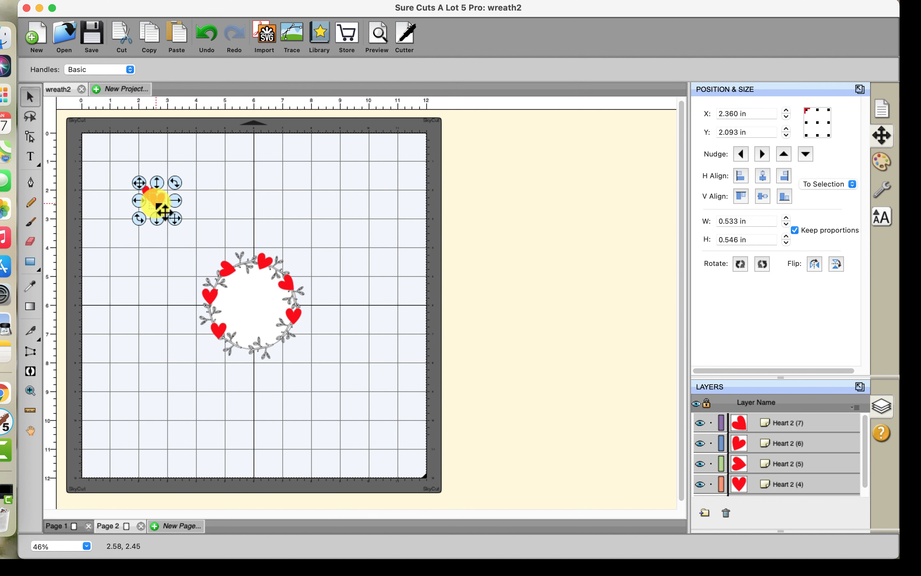
left_click_drag(163, 211, 244, 372)
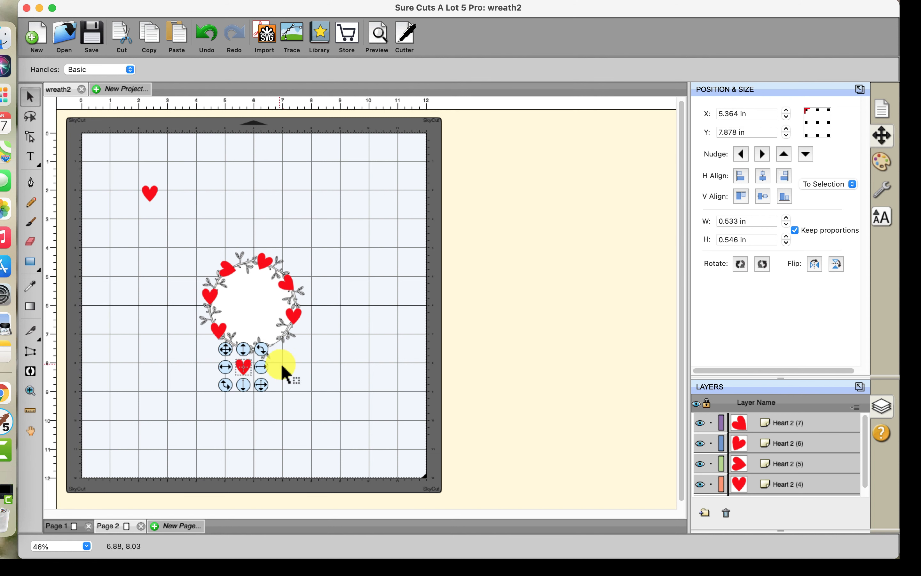
left_click_drag(261, 348, 243, 350)
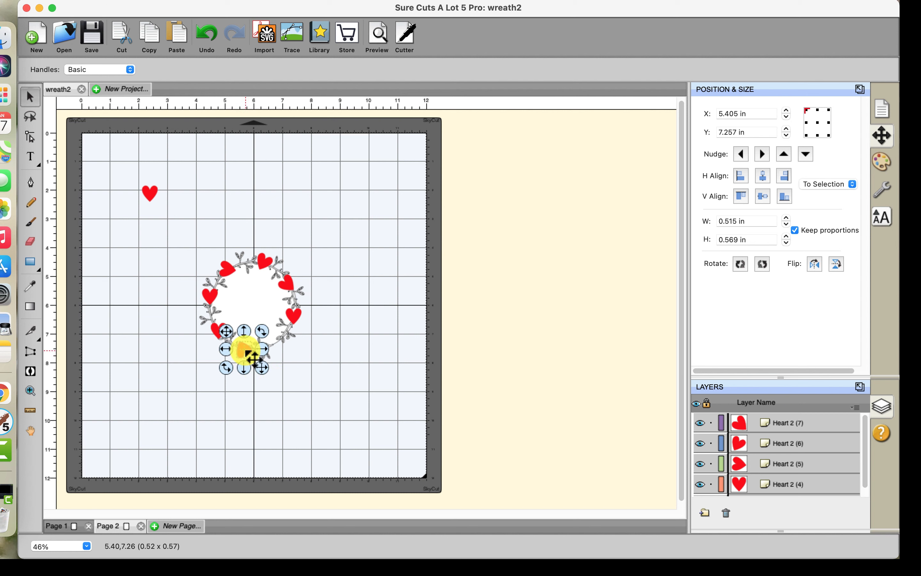
left_click(308, 396)
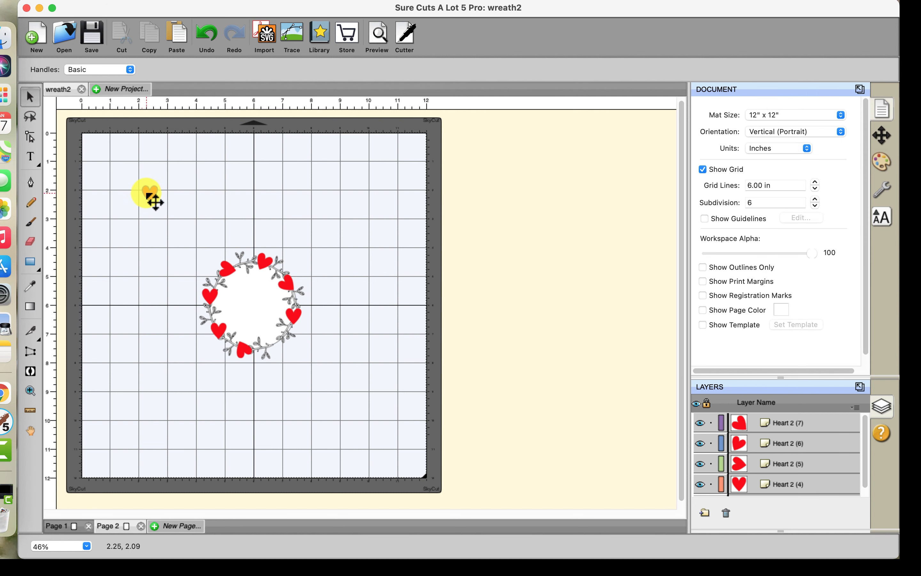
Step: Place the remaining heart right of the circle's bottom centre and rotate it to follow the curve
left_click_drag(147, 191, 279, 351)
left_click(309, 377)
left_click(360, 387)
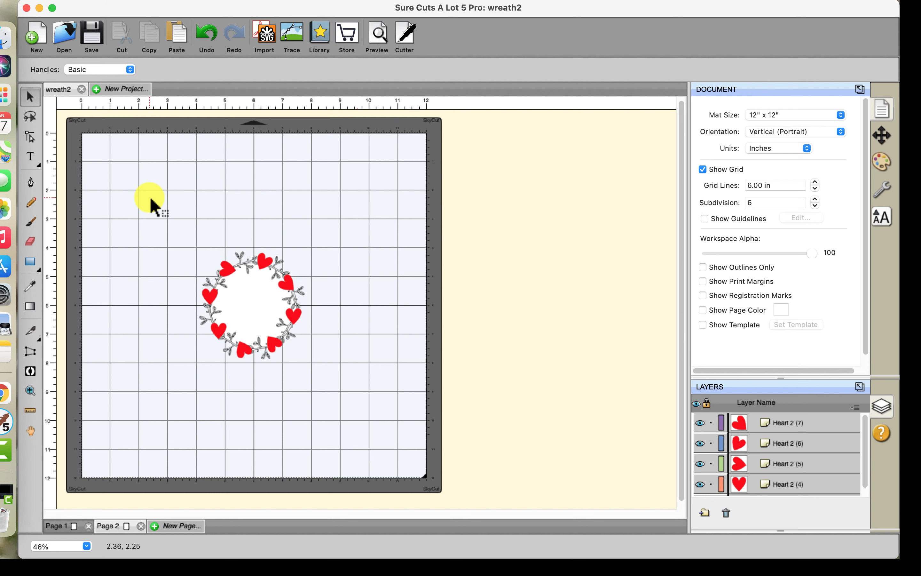
Step: Select the entire wreath with its hearts and apply Weld to all the shapes
left_click_drag(152, 207, 371, 422)
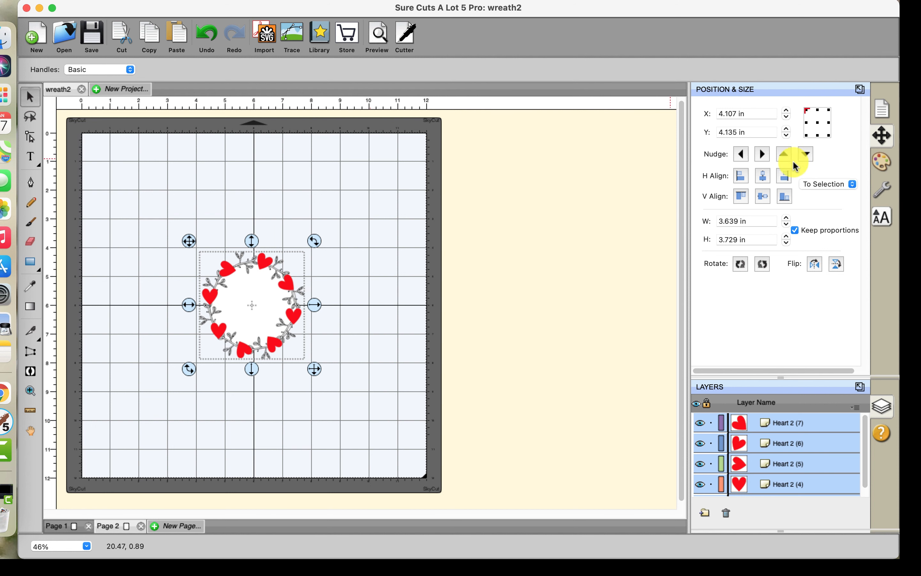
left_click(883, 190)
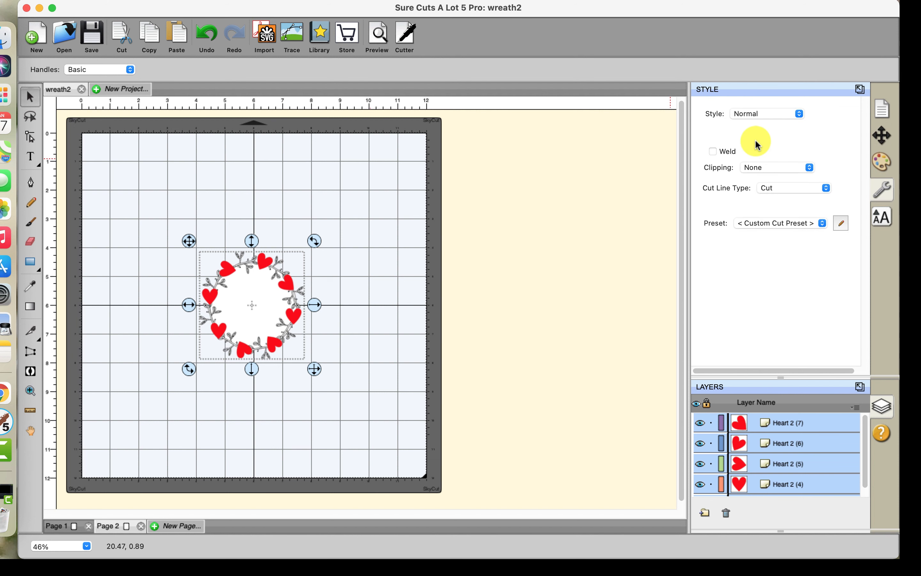
left_click(713, 152)
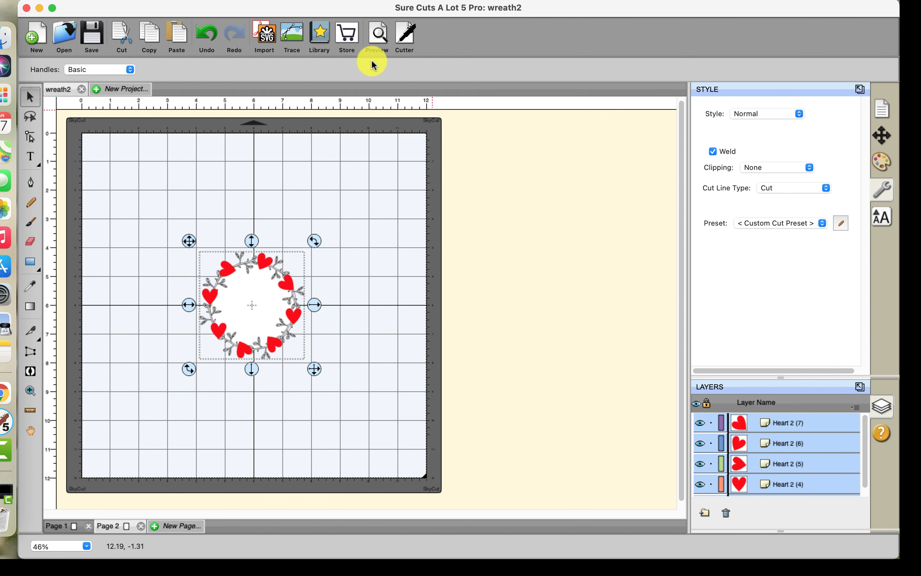
Step: Preview the wreath's cut lines and move the preview options clear of the design to examine the welded outline
left_click(86, 546)
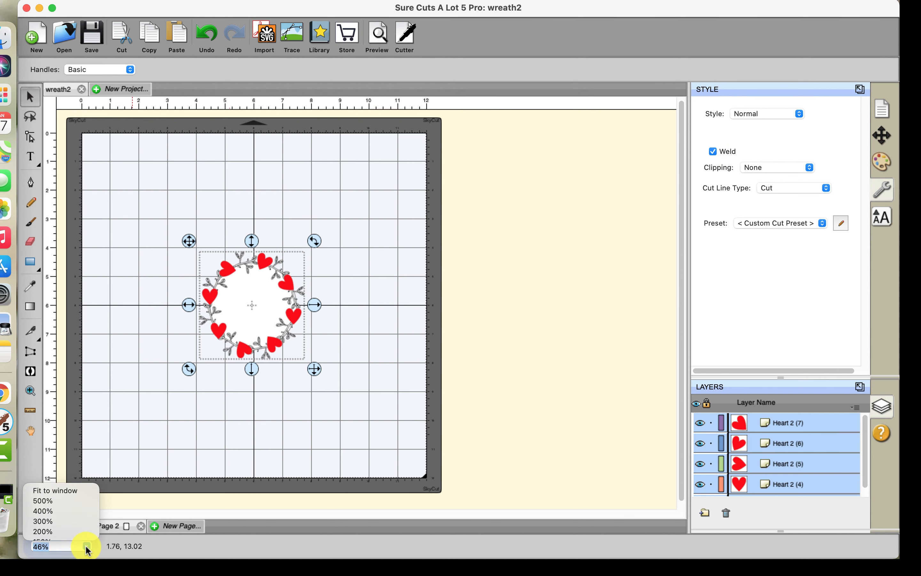
scroll(67, 532, "down", 2)
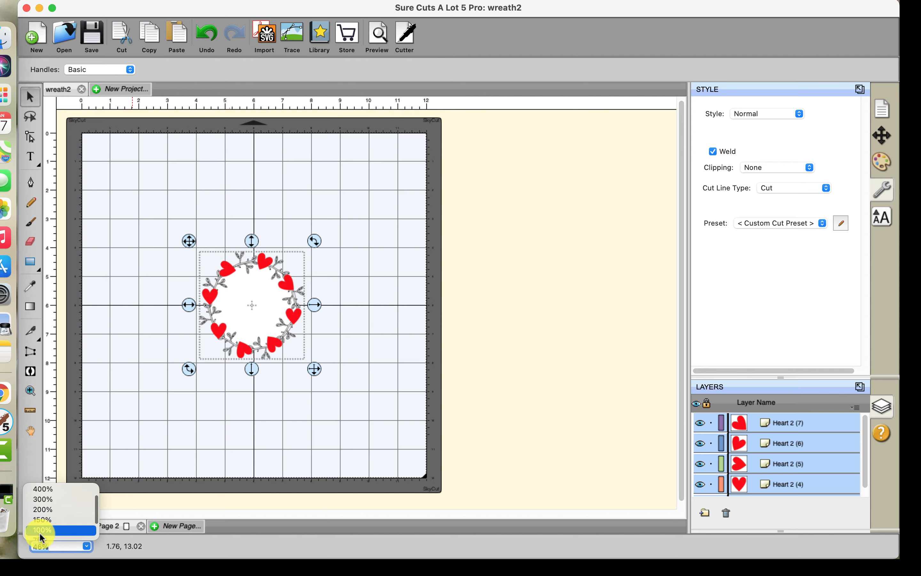
left_click(41, 530)
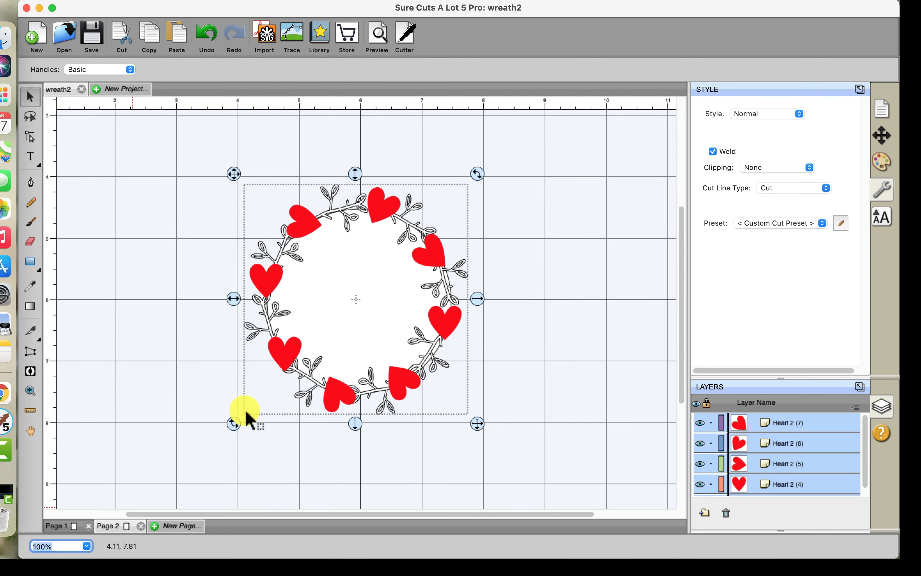
left_click(381, 35)
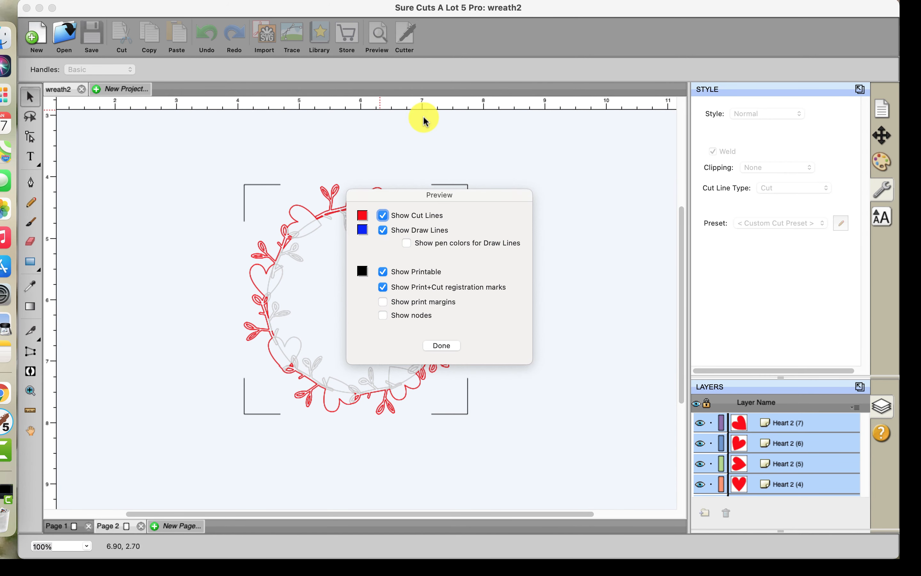
left_click_drag(418, 199, 576, 154)
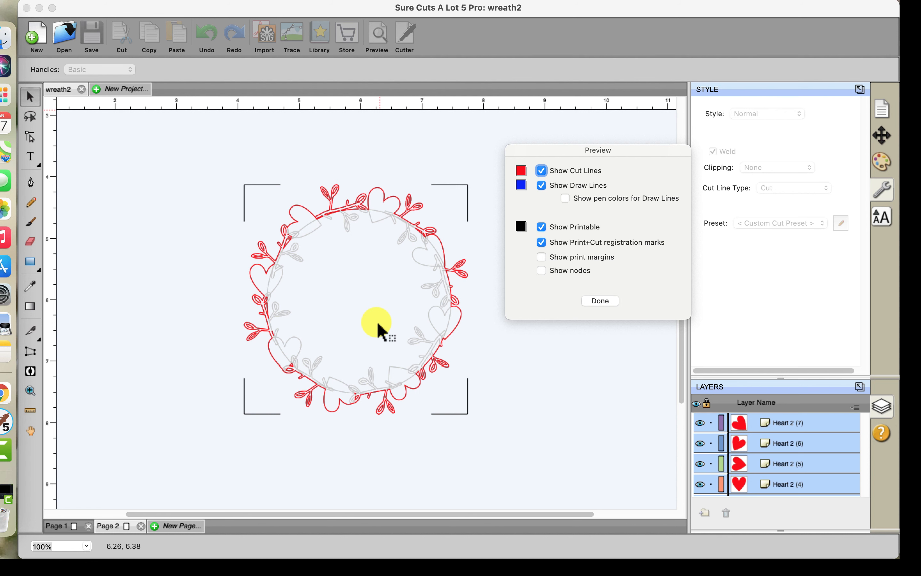
Step: Close the cut-line preview and hide the Circle layer so only the sprigs and hearts remain
left_click(596, 301)
scroll(772, 493, "down", 5)
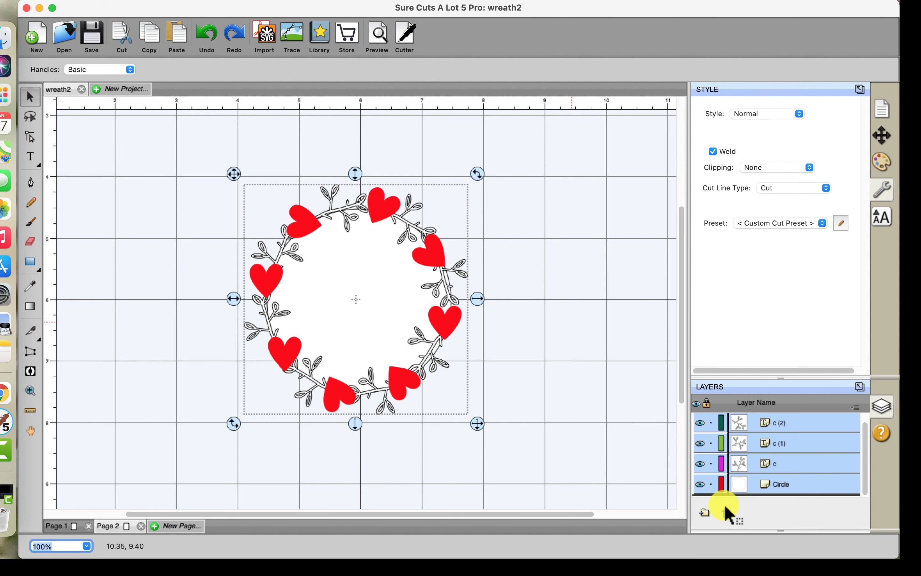
left_click(700, 484)
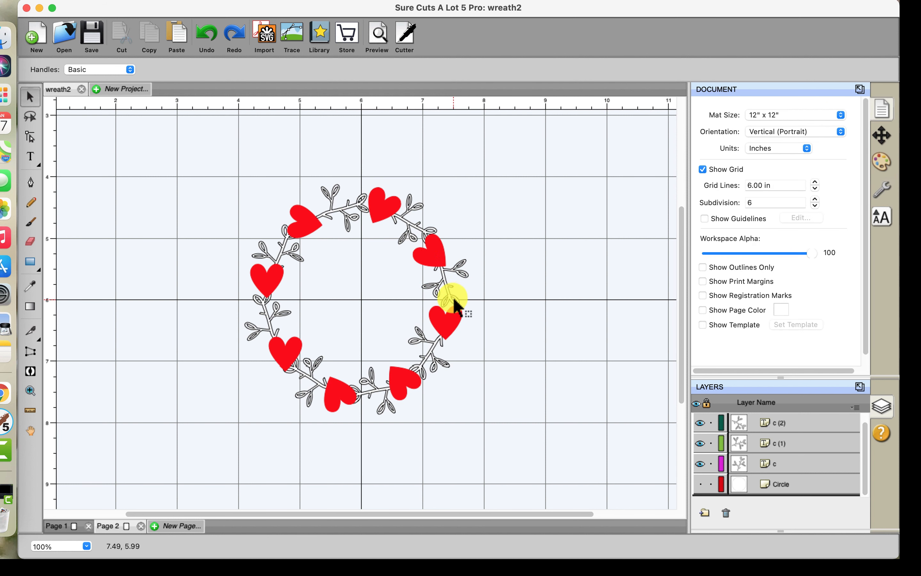
Step: Nudge the sprig on the wreath's right side slightly down toward the heart below it
left_click(457, 303)
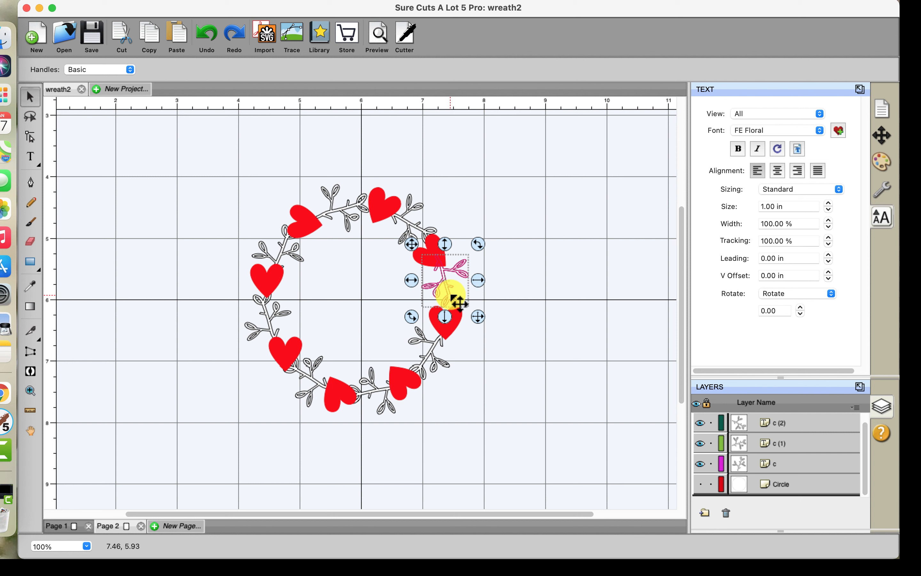
key("Down")
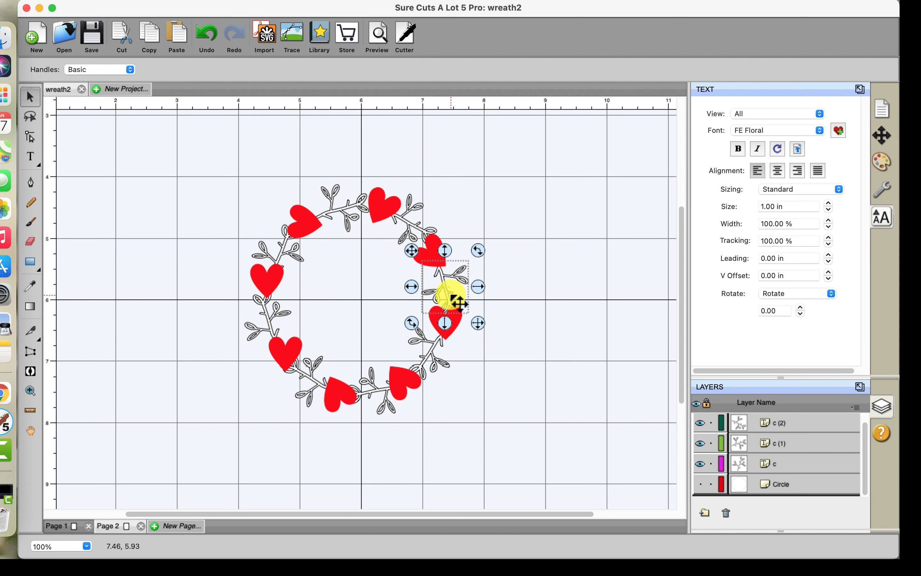
left_click(505, 245)
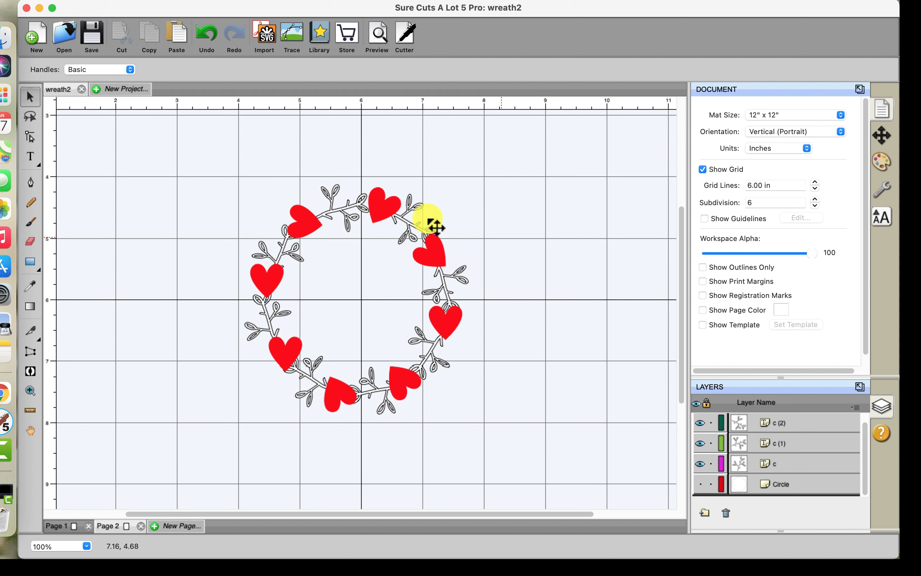
Step: Nudge the heart at the top of the wreath left to X 6.074 in
left_click(379, 214)
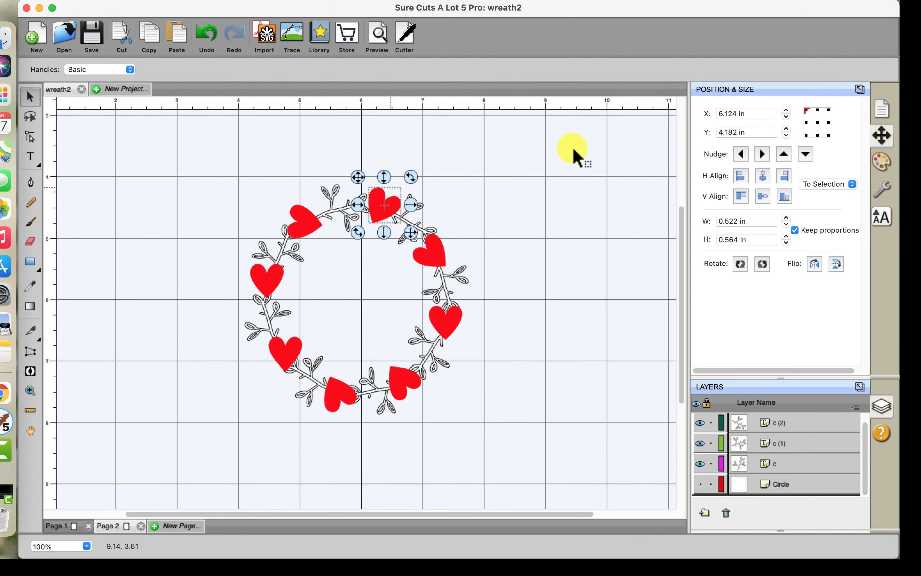
left_click(741, 155)
left_click(741, 154)
left_click(740, 154)
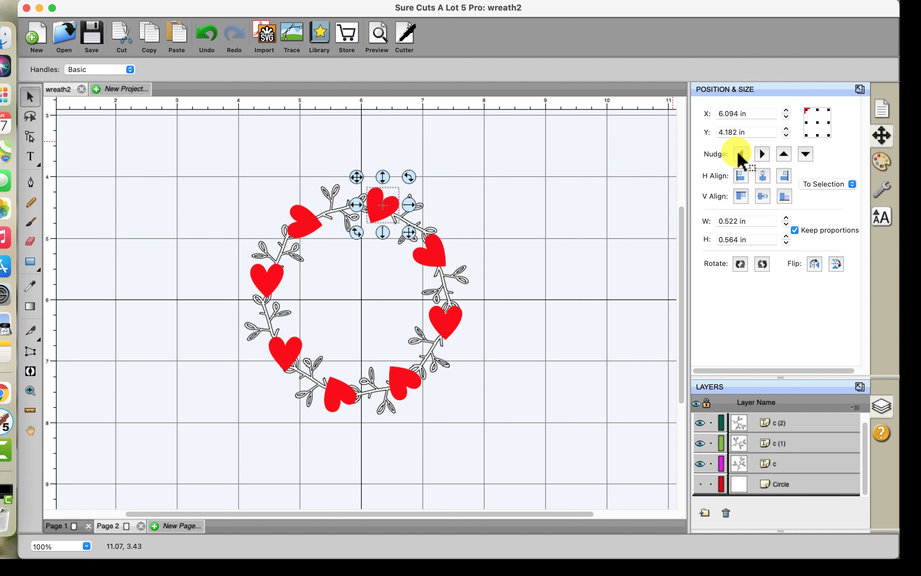
left_click(740, 154)
left_click(740, 154)
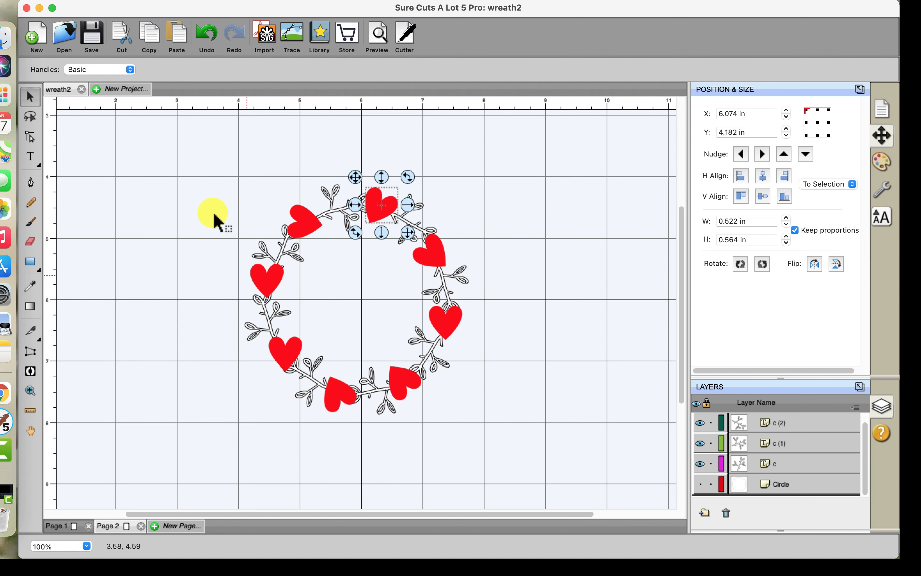
Step: Preview the wreath's cut lines with the circle hidden and examine where the hearts and sprigs join
left_click(375, 38)
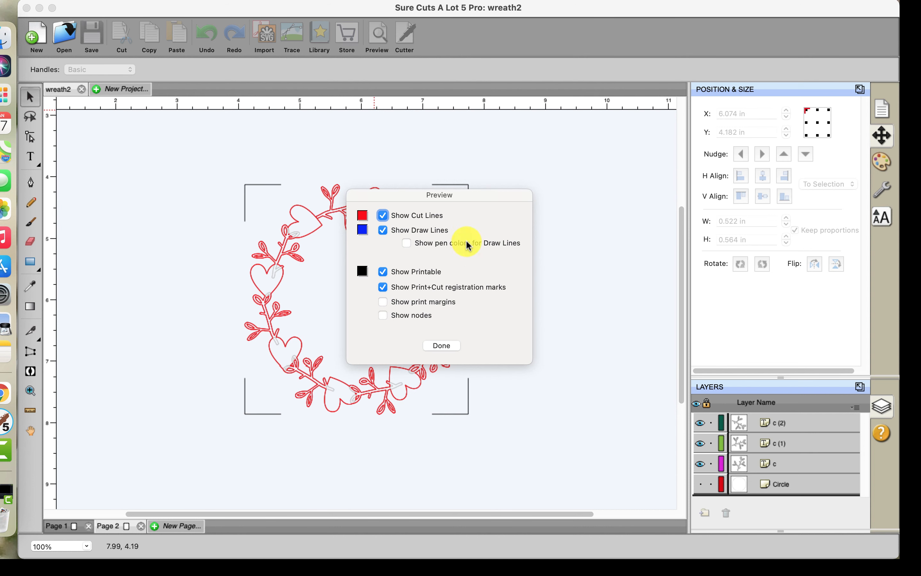
left_click_drag(419, 196, 577, 115)
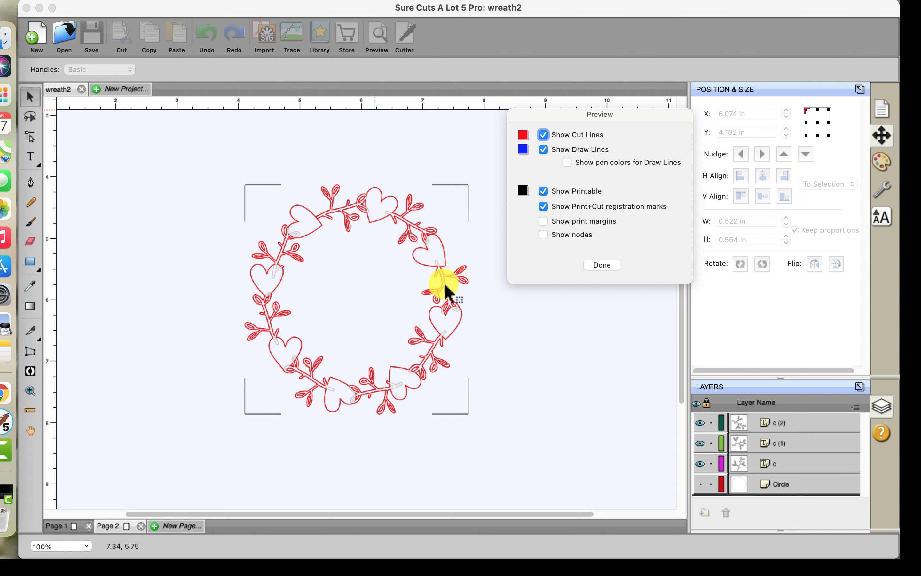
left_click(603, 264)
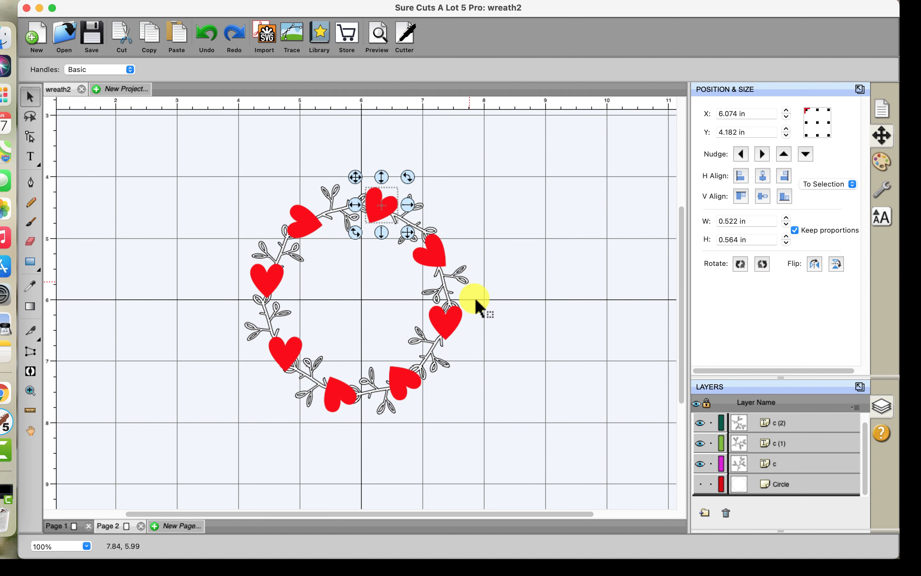
Step: Select the whole wreath and create a Shadow Layer around it with a size of 0.025 in
left_click(499, 247)
left_click_drag(206, 154, 503, 455)
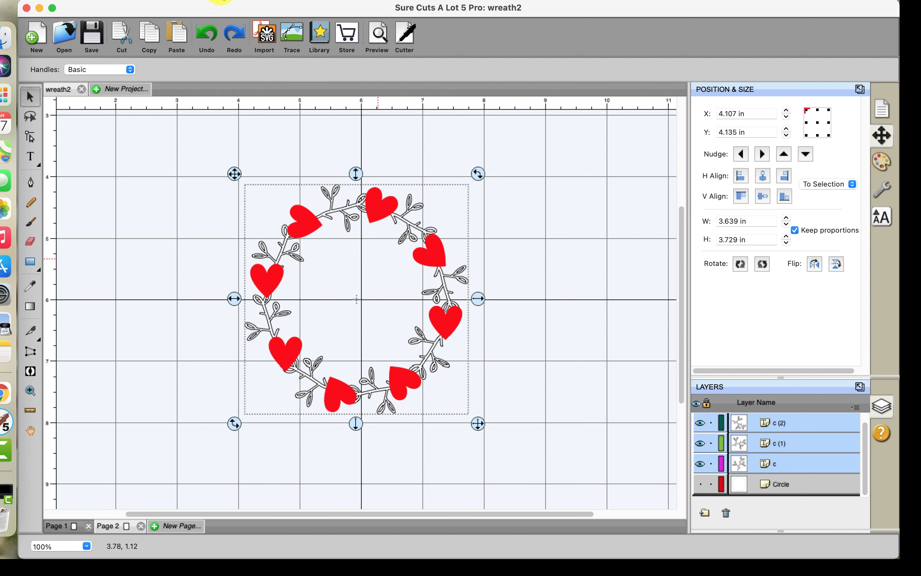
left_click(227, 3)
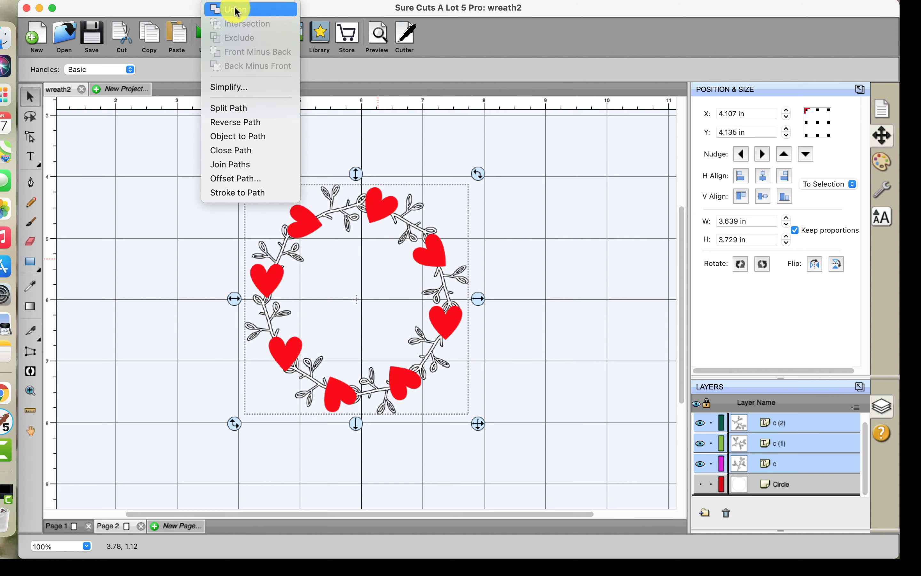
left_click(593, 211)
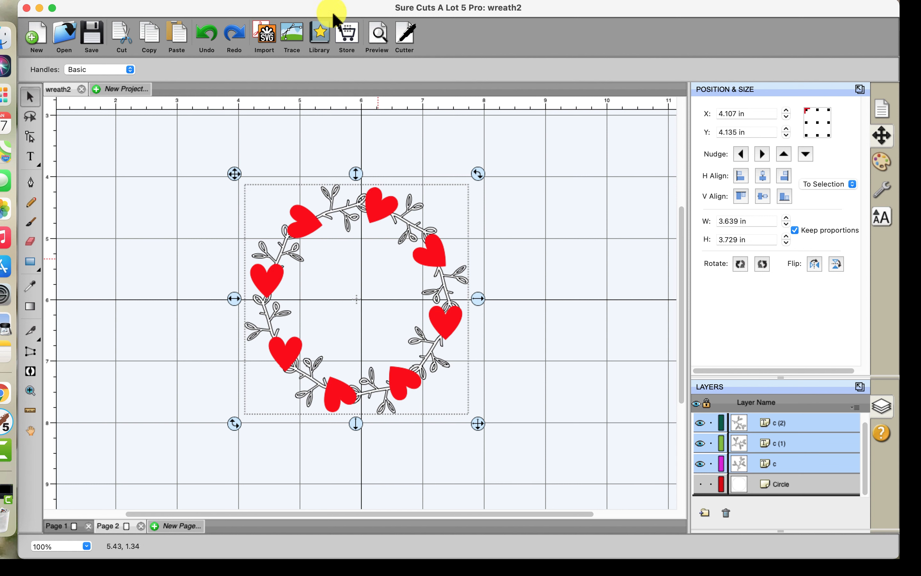
left_click(328, 1)
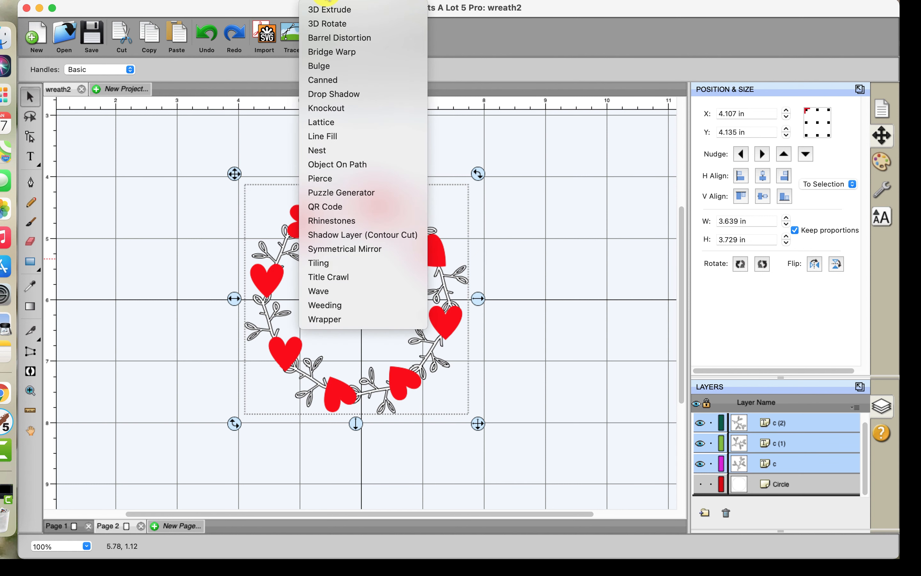
left_click(367, 235)
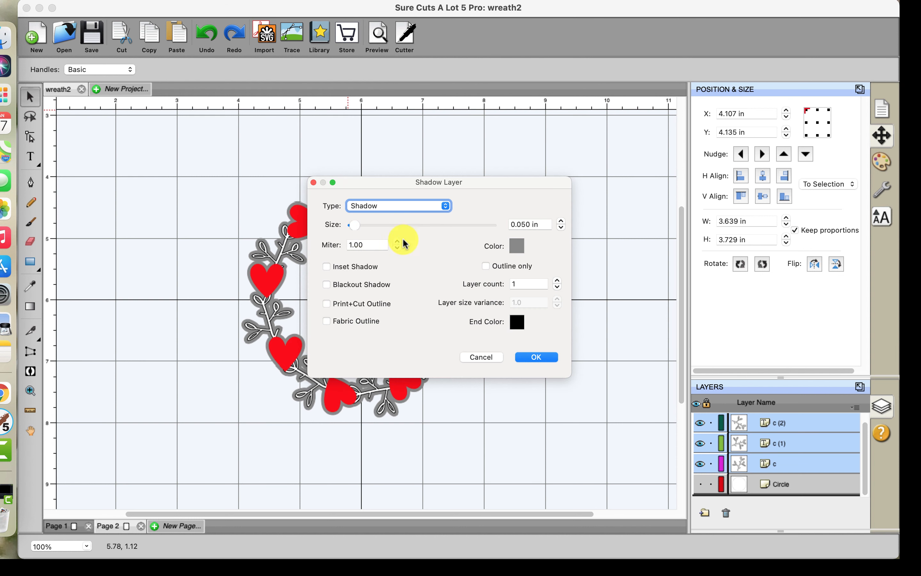
left_click_drag(483, 181, 675, 89)
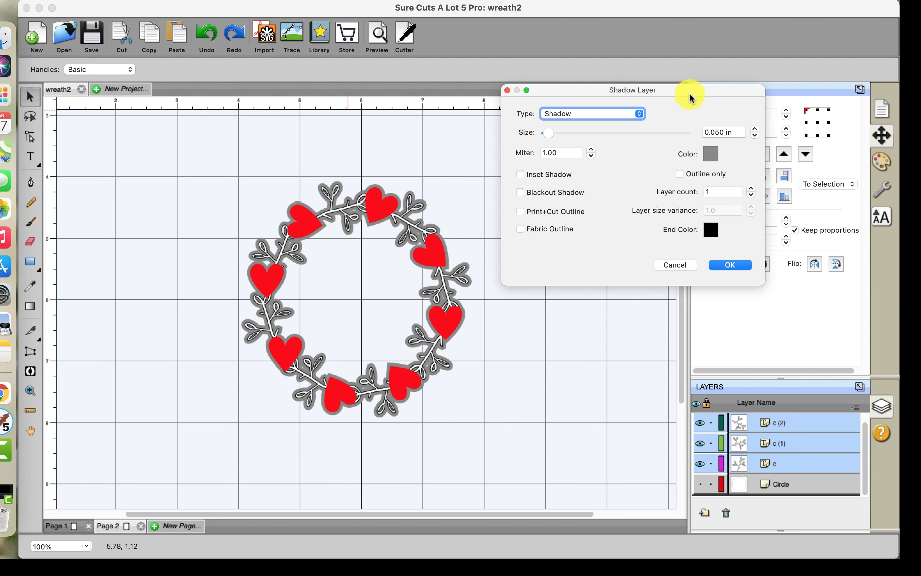
left_click_drag(689, 86, 667, 74)
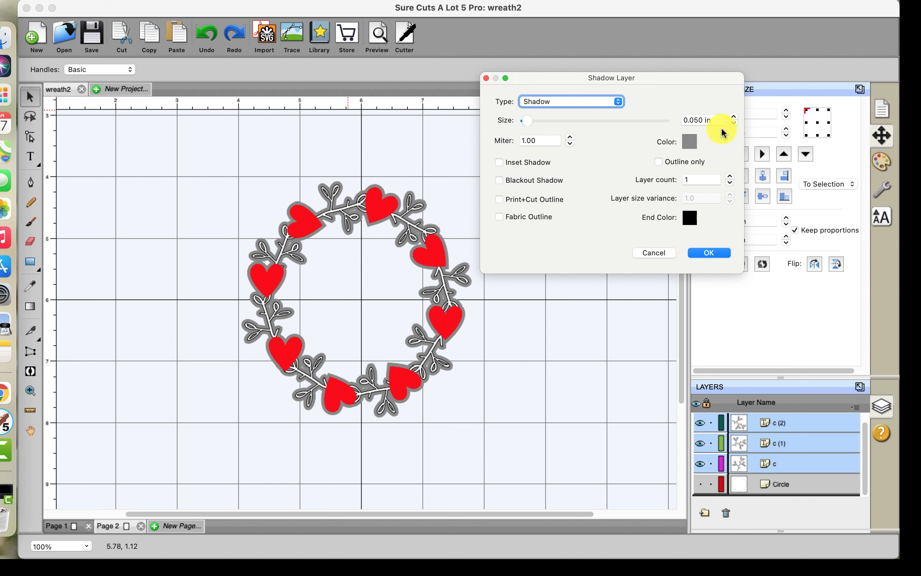
left_click(700, 119)
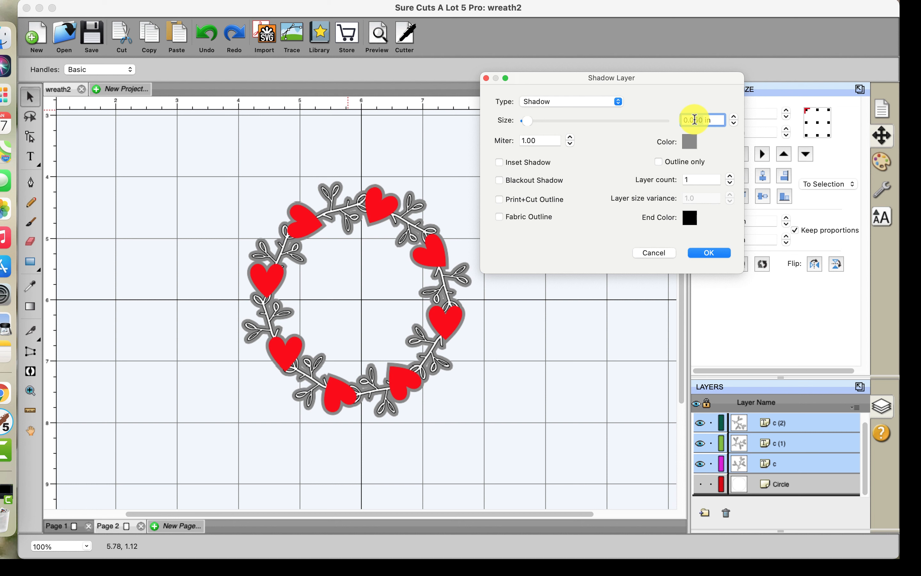
type("0.025")
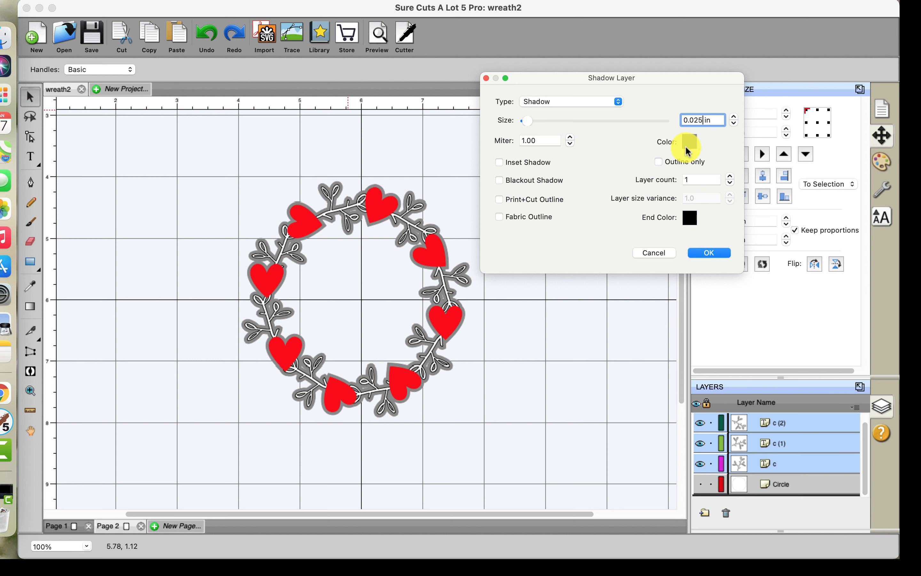
key("Return")
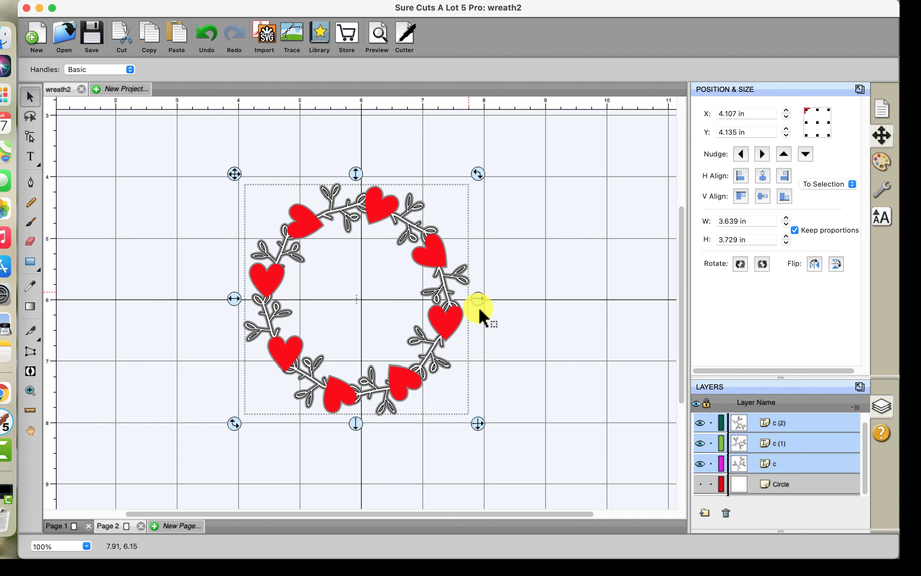
Step: Delete the Shadow Layer from the bottom of the layer stack
scroll(761, 456, "down", 1)
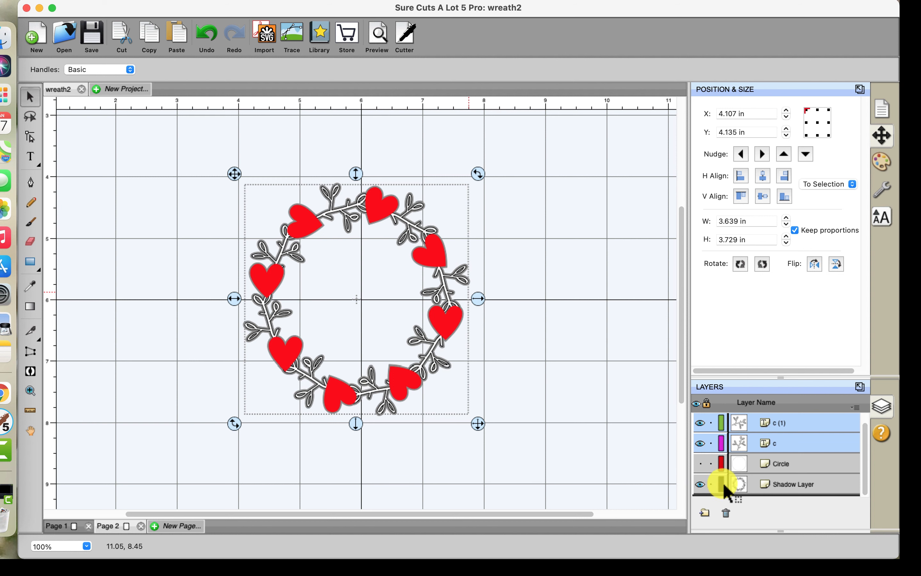
left_click(759, 484)
left_click(726, 513)
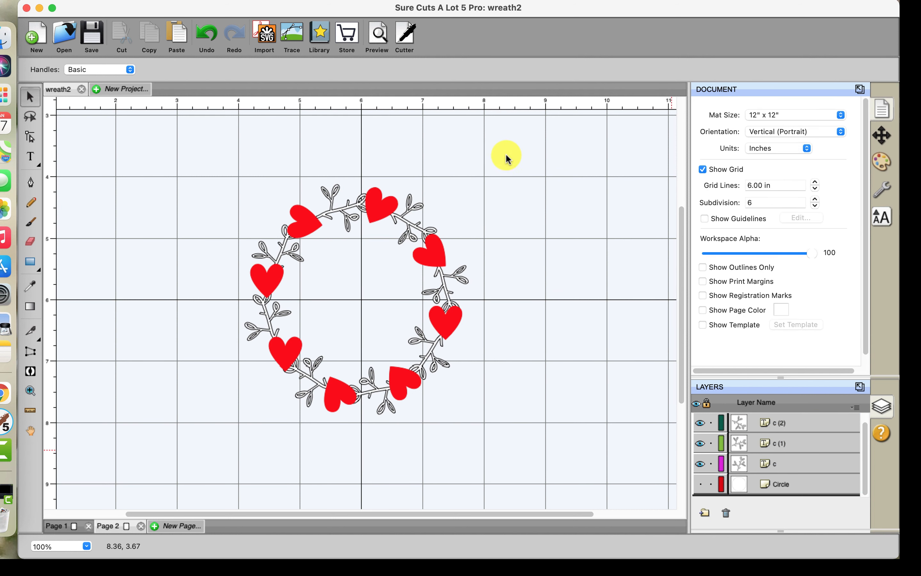
Step: Reselect the whole wreath and create a Shadow Layer around it with a size of 0.030 in
left_click(320, 0)
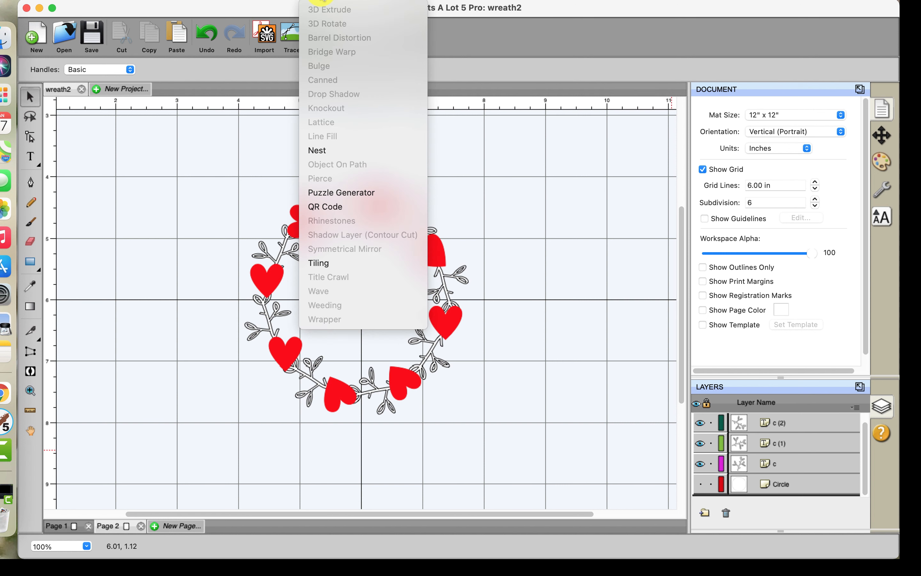
left_click(560, 224)
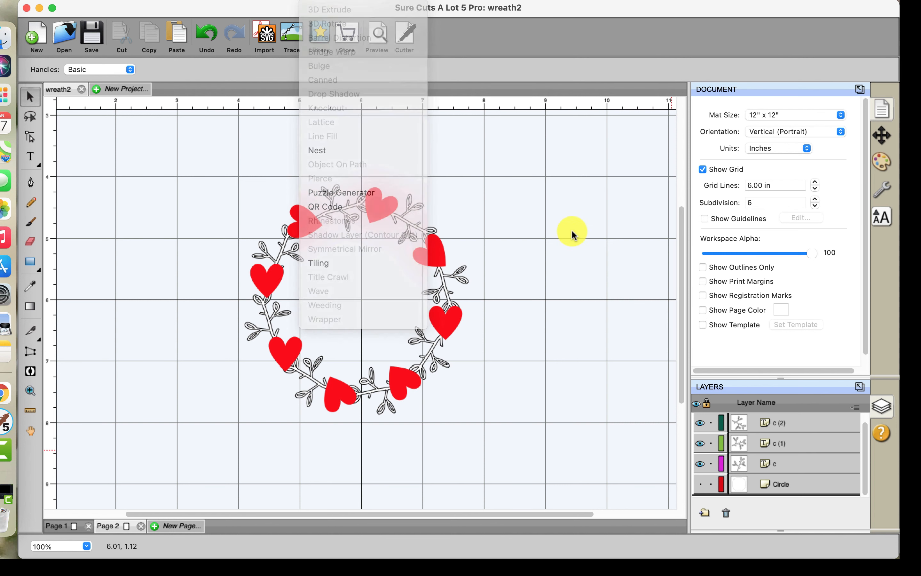
left_click_drag(201, 144, 506, 443)
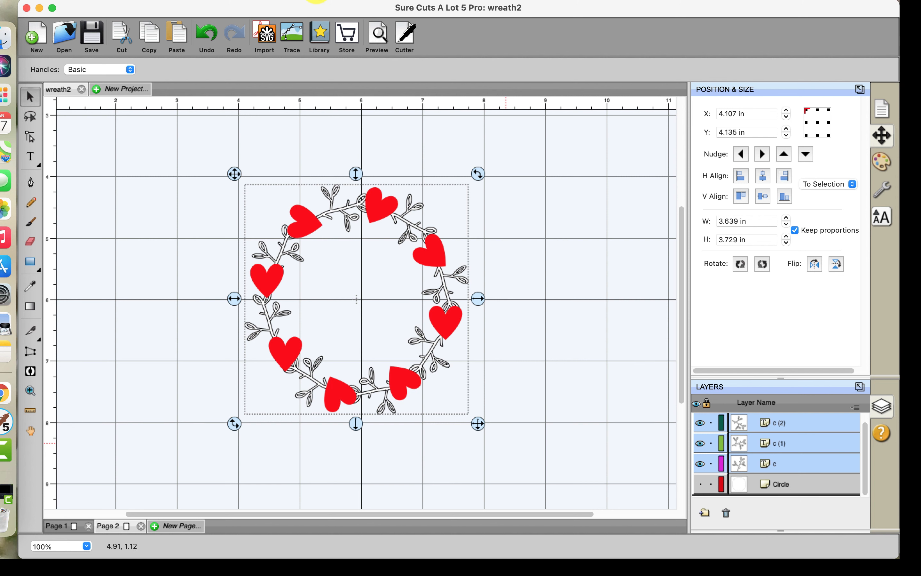
left_click(316, 1)
left_click(353, 237)
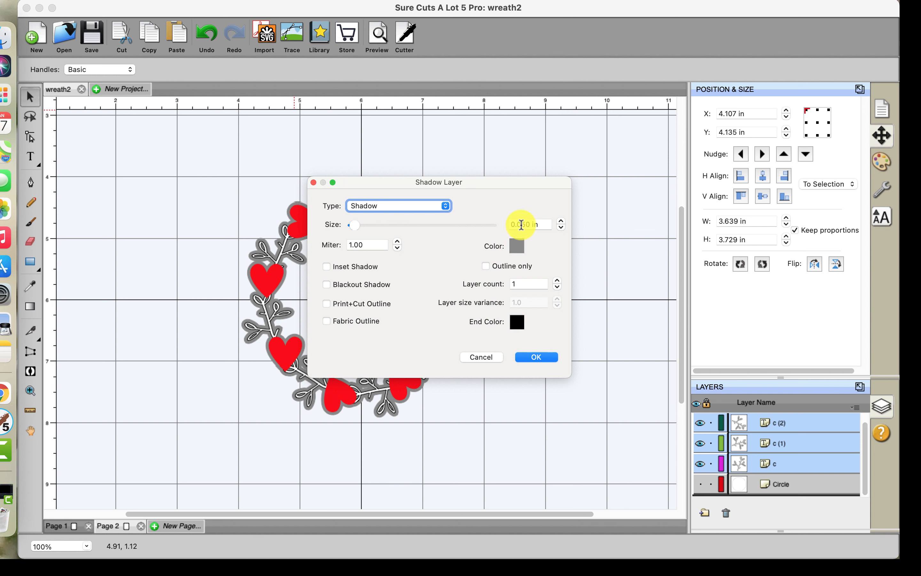
left_click(522, 225)
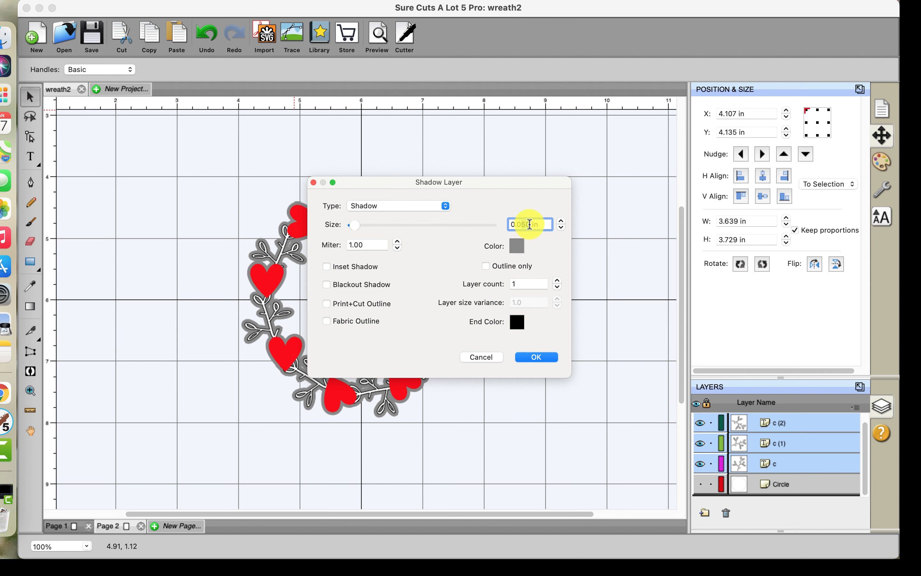
type("30")
left_click(542, 224)
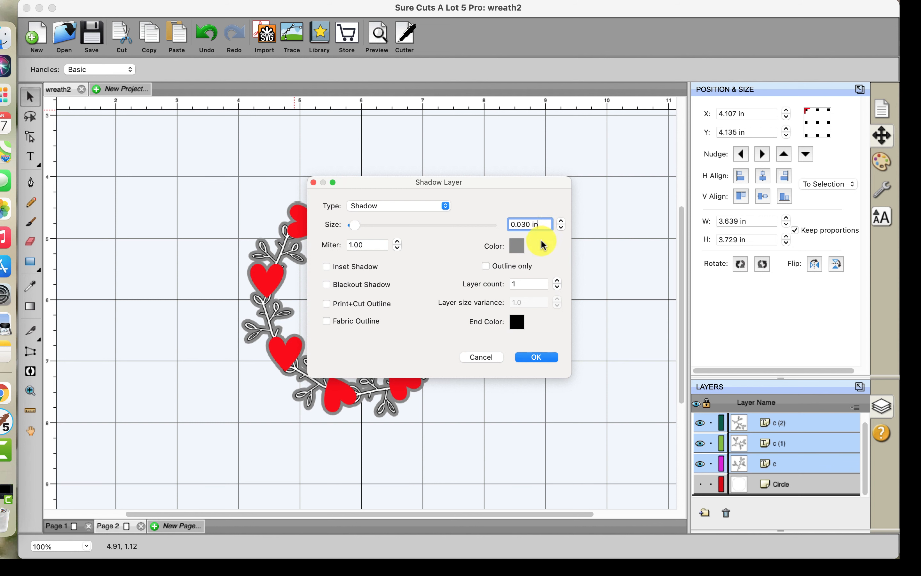
left_click_drag(476, 184, 640, 131)
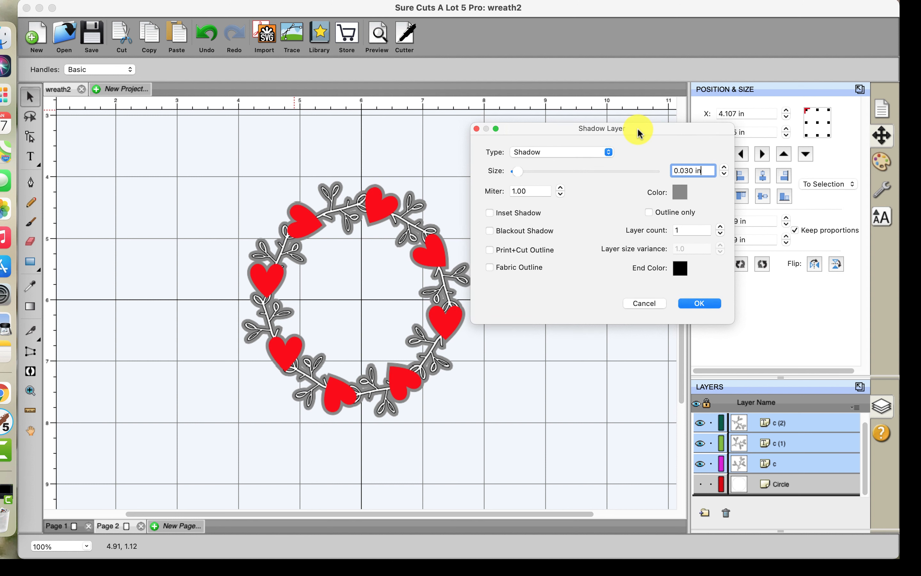
left_click(693, 304)
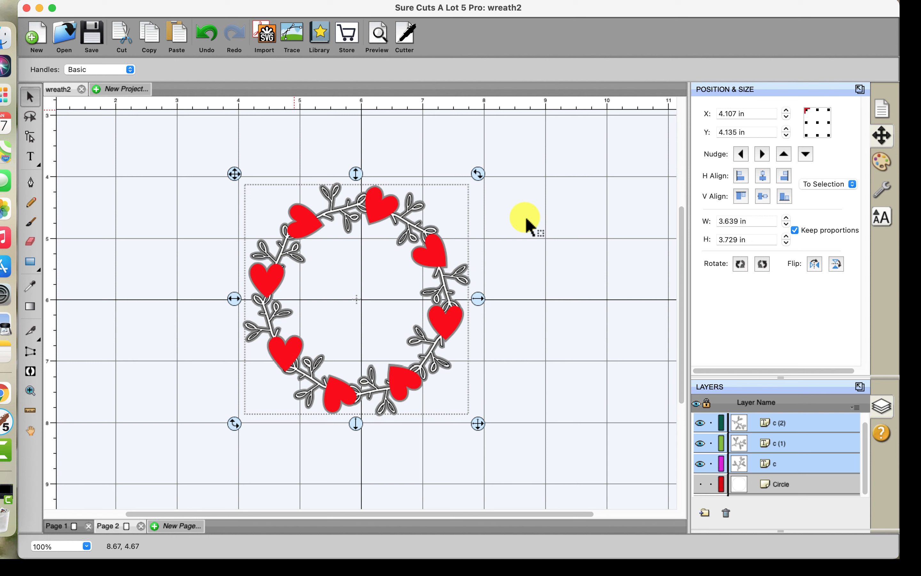
Step: Examine the full layer stack, from the heart and sprig layers down to the Circle and Shadow Layer
scroll(759, 481, "down", 1)
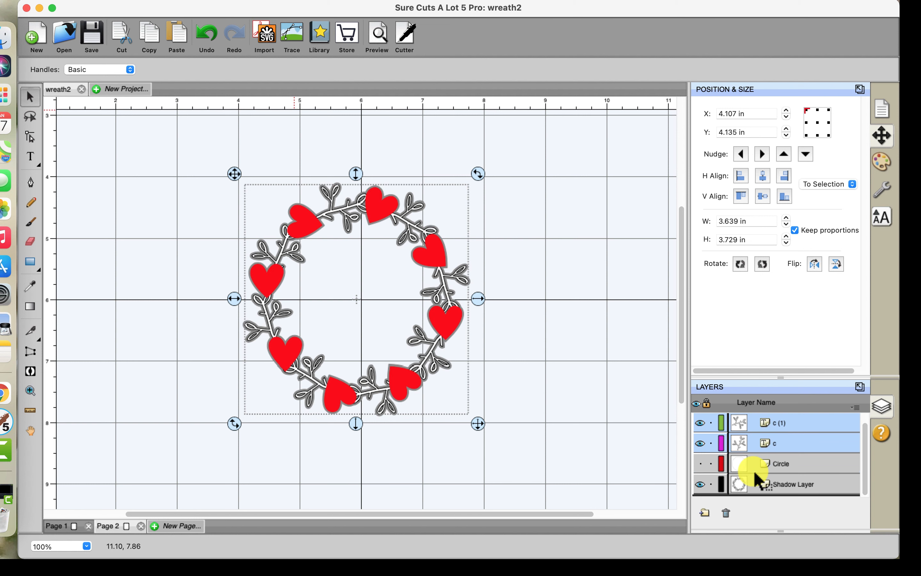
scroll(757, 480, "up", 5)
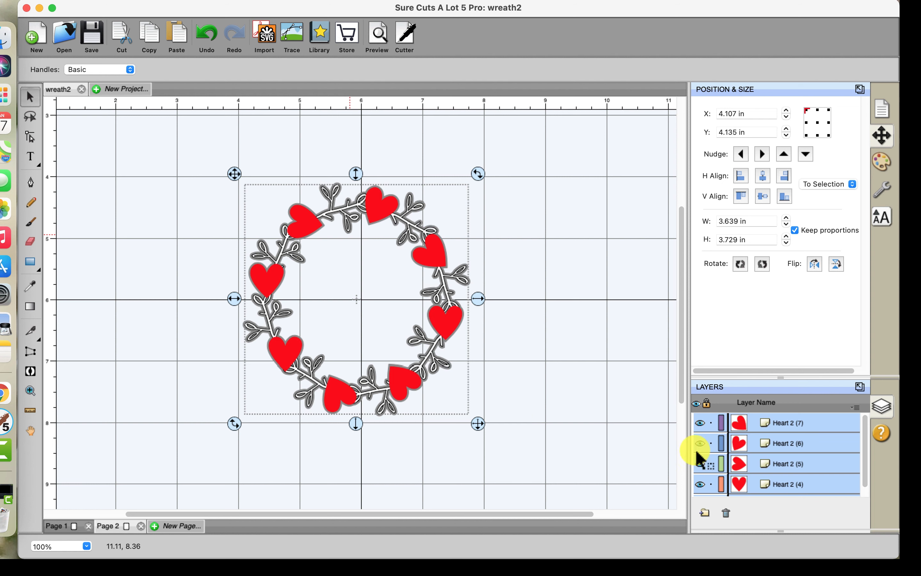
scroll(780, 469, "down", 5)
scroll(783, 468, "up", 2)
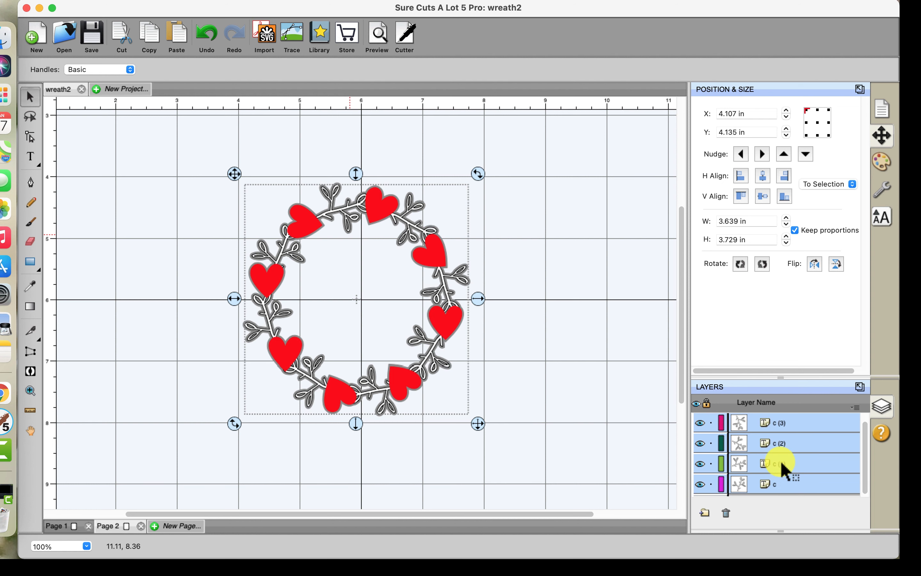
scroll(783, 464, "down", 1)
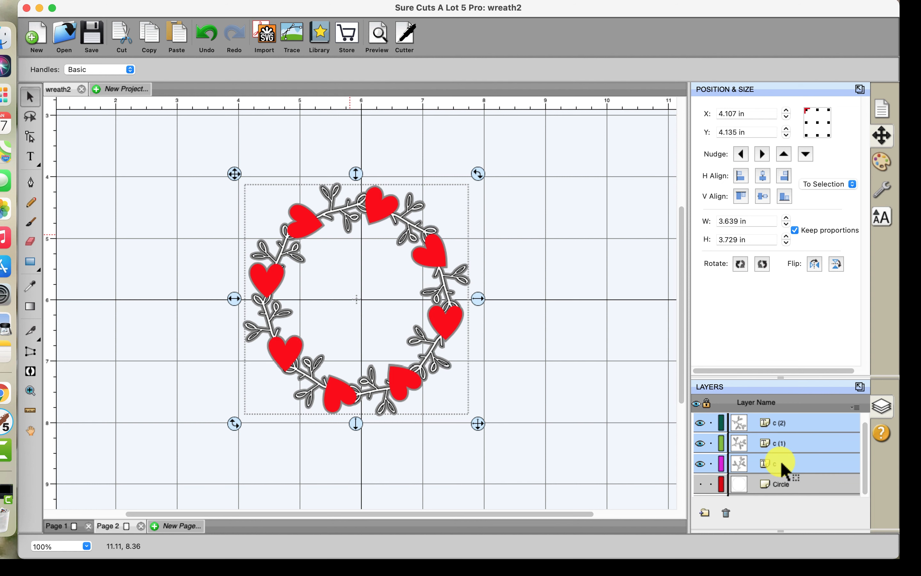
scroll(782, 469, "up", 6)
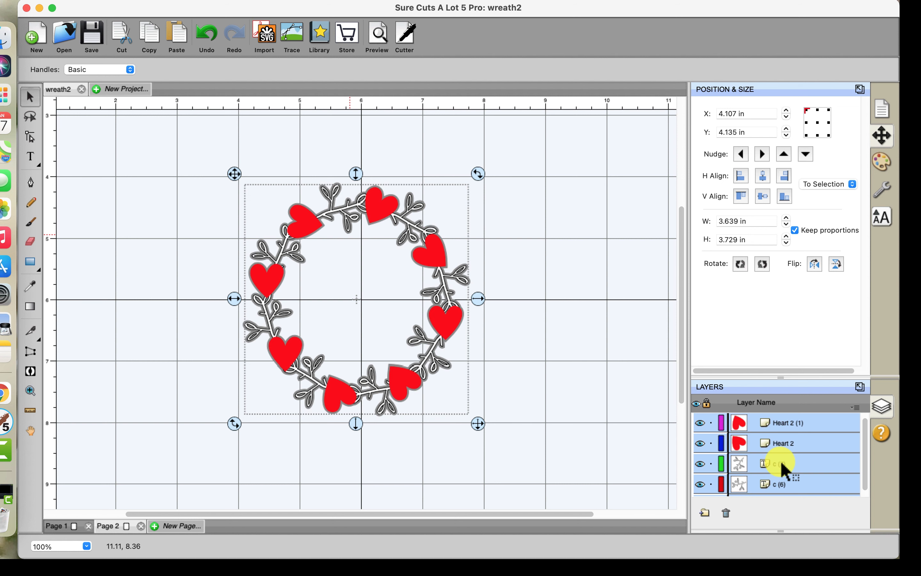
scroll(784, 469, "up", 6)
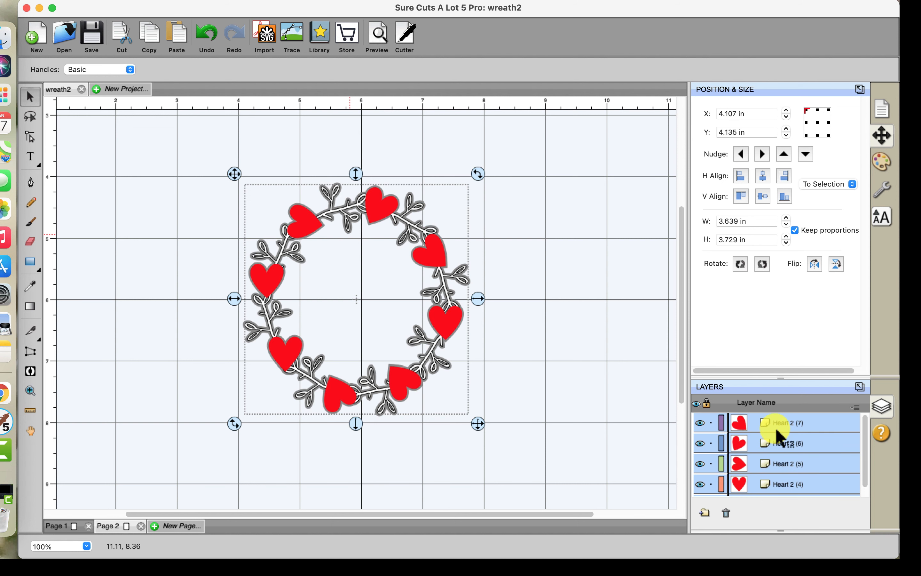
Step: Hide the Shadow Layer and group all the hearts and sprigs of the wreath into one object
left_click_drag(779, 434, 699, 486)
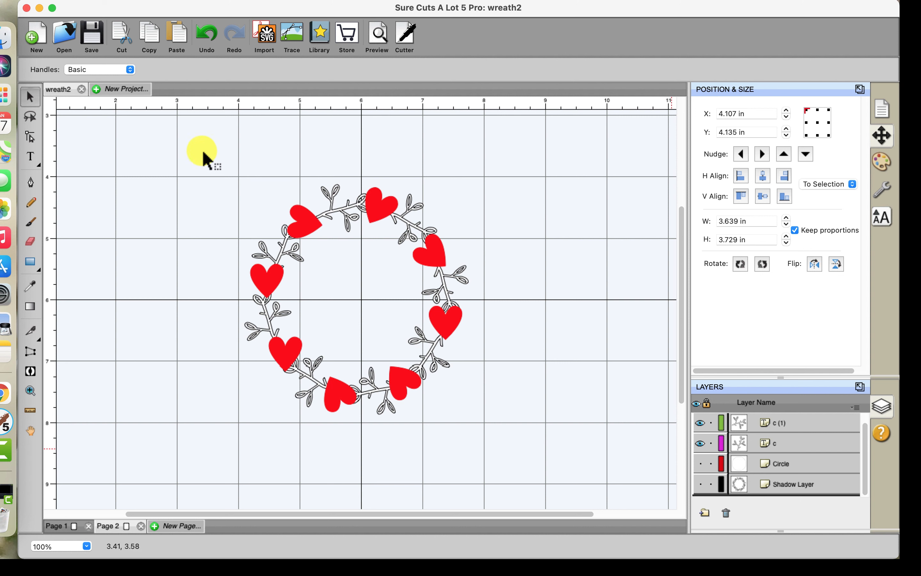
left_click_drag(202, 150, 503, 443)
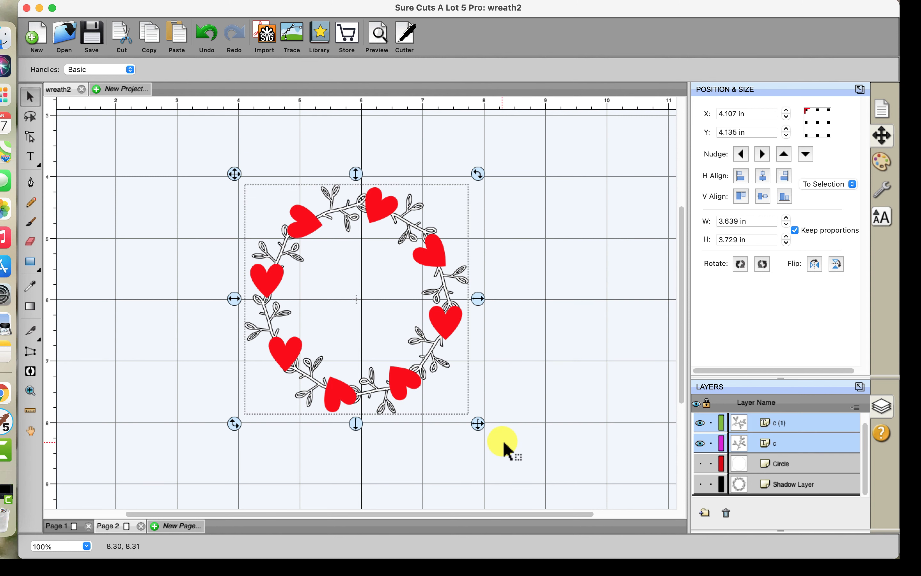
scroll(739, 434, "up", 5)
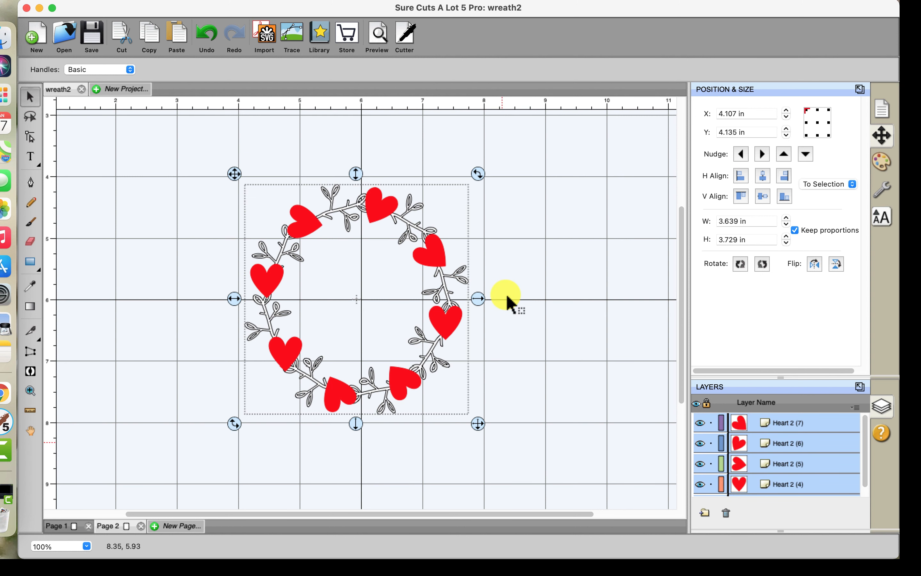
key("super+g")
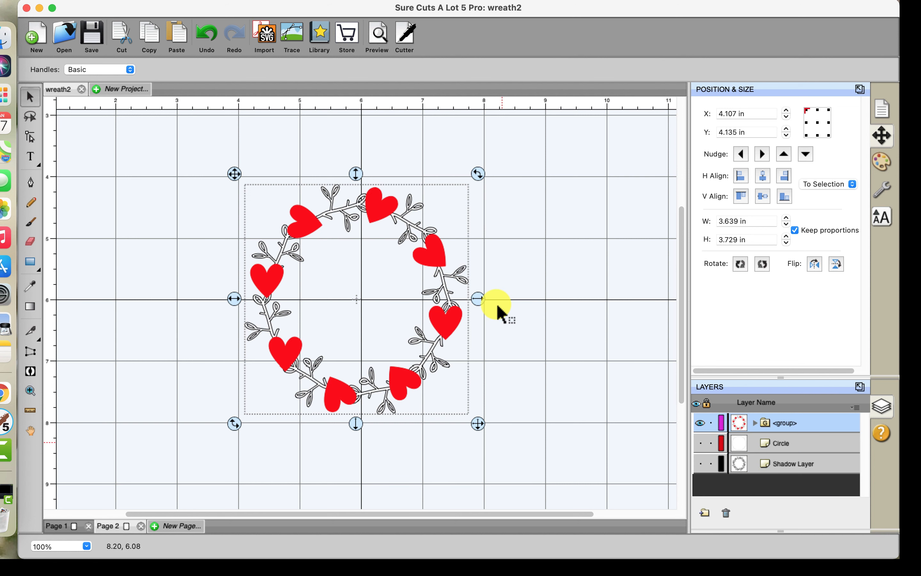
Step: Show only the Shadow Layer with the wreath group hidden, and move it near the mat's lower-right corner, to about X 7.28 in, Y 7.50 in
left_click(701, 463)
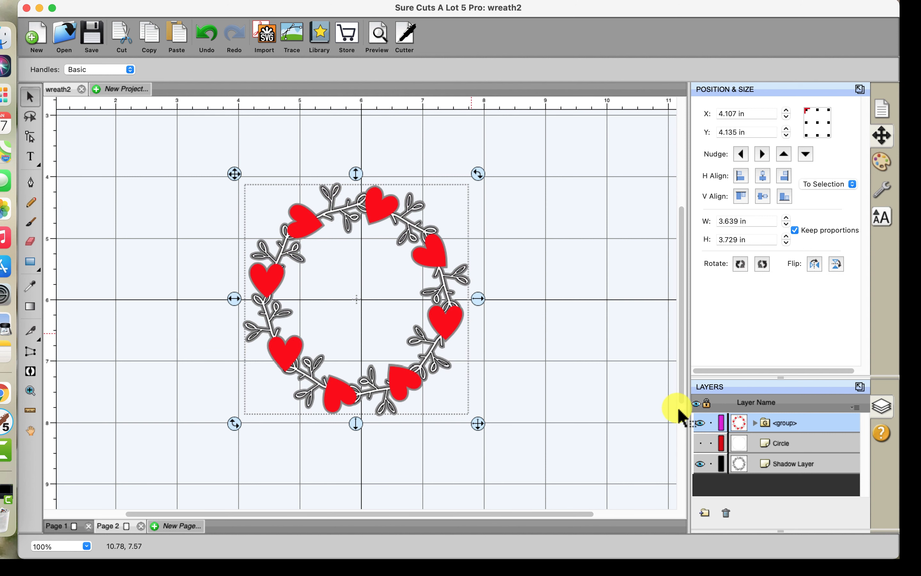
left_click(701, 422)
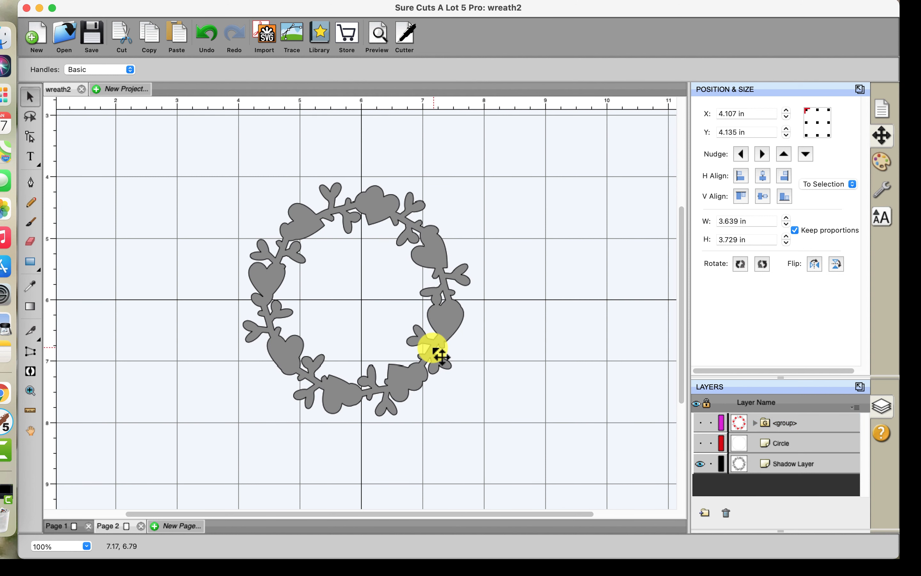
left_click_drag(437, 351, 625, 449)
scroll(599, 436, "down", 10)
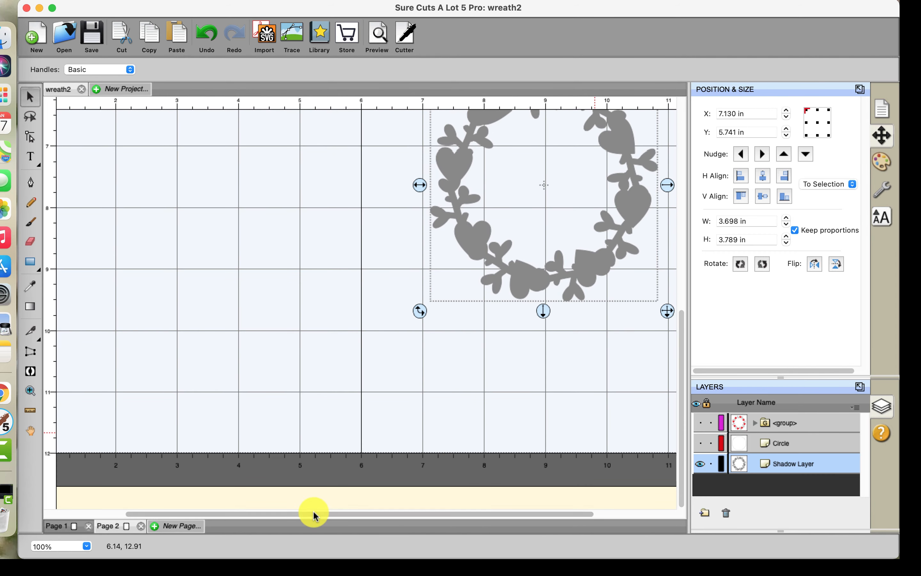
left_click_drag(313, 513, 403, 514)
left_click_drag(360, 251, 371, 356)
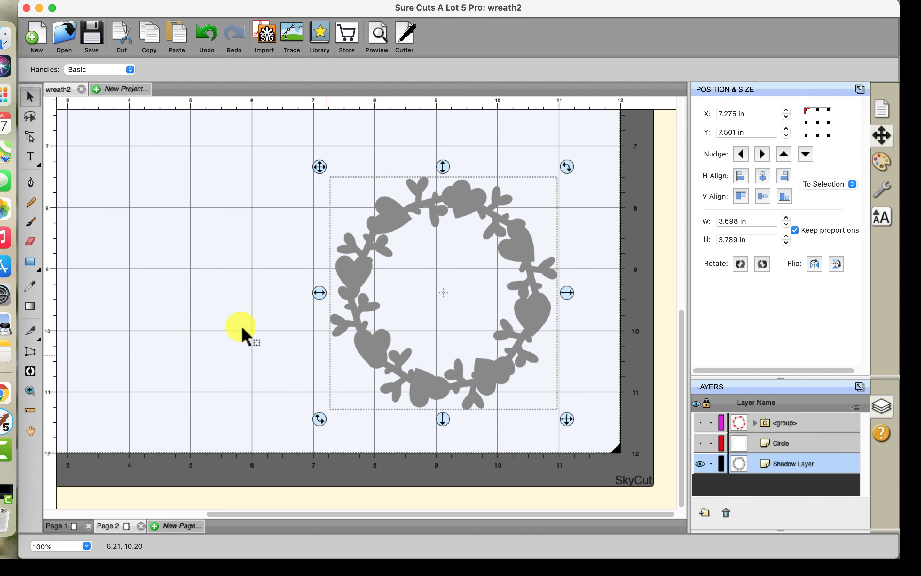